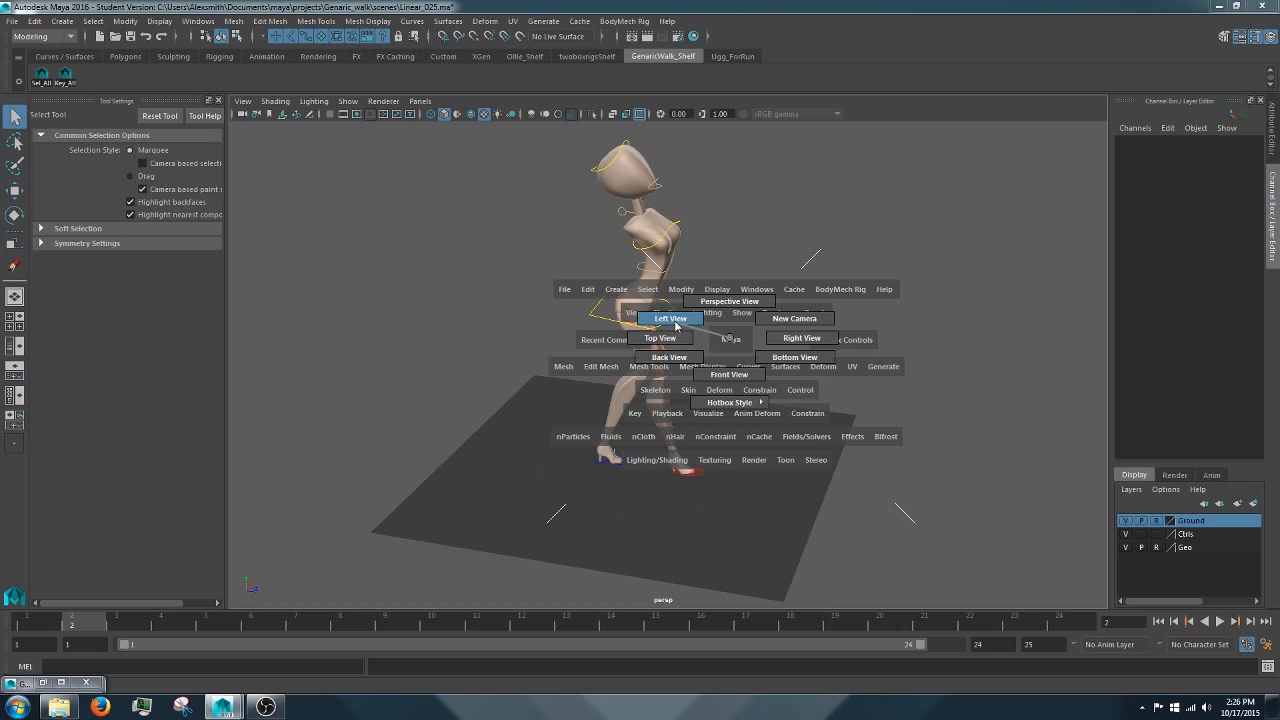
Step: View the character's legs from the left and scrub through the walk cycle, ending on frame 1
alt+right_drag(557, 393, 631, 425)
alt+middle_drag(631, 425, 622, 383)
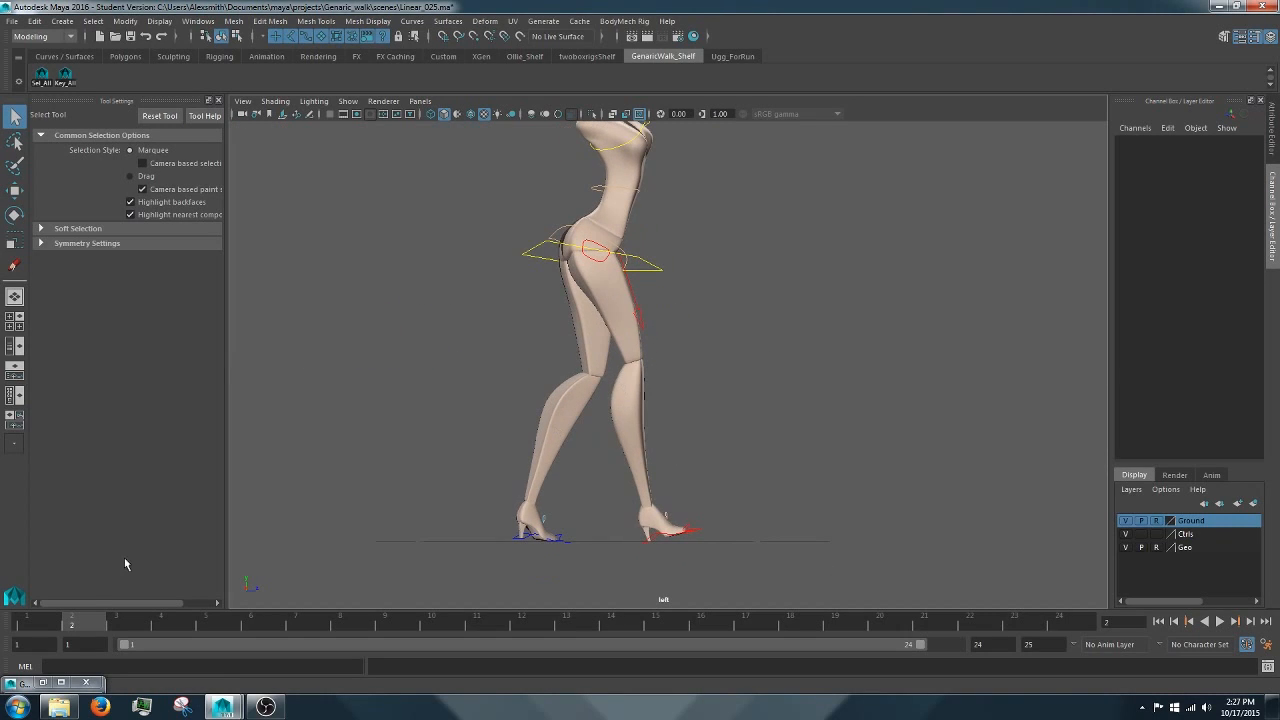
mouse_move(85, 625)
mouse_down()
mouse_move(30, 622)
mouse_move(301, 598)
mouse_move(1047, 604)
mouse_move(889, 584)
mouse_move(975, 590)
mouse_move(897, 584)
mouse_move(919, 582)
mouse_move(883, 584)
mouse_move(1088, 596)
mouse_move(820, 595)
mouse_move(1009, 577)
mouse_move(1088, 590)
mouse_up()
mouse_move(45, 628)
mouse_down()
mouse_move(1106, 593)
mouse_move(215, 568)
mouse_move(36, 601)
mouse_move(870, 561)
mouse_move(30, 612)
mouse_up()
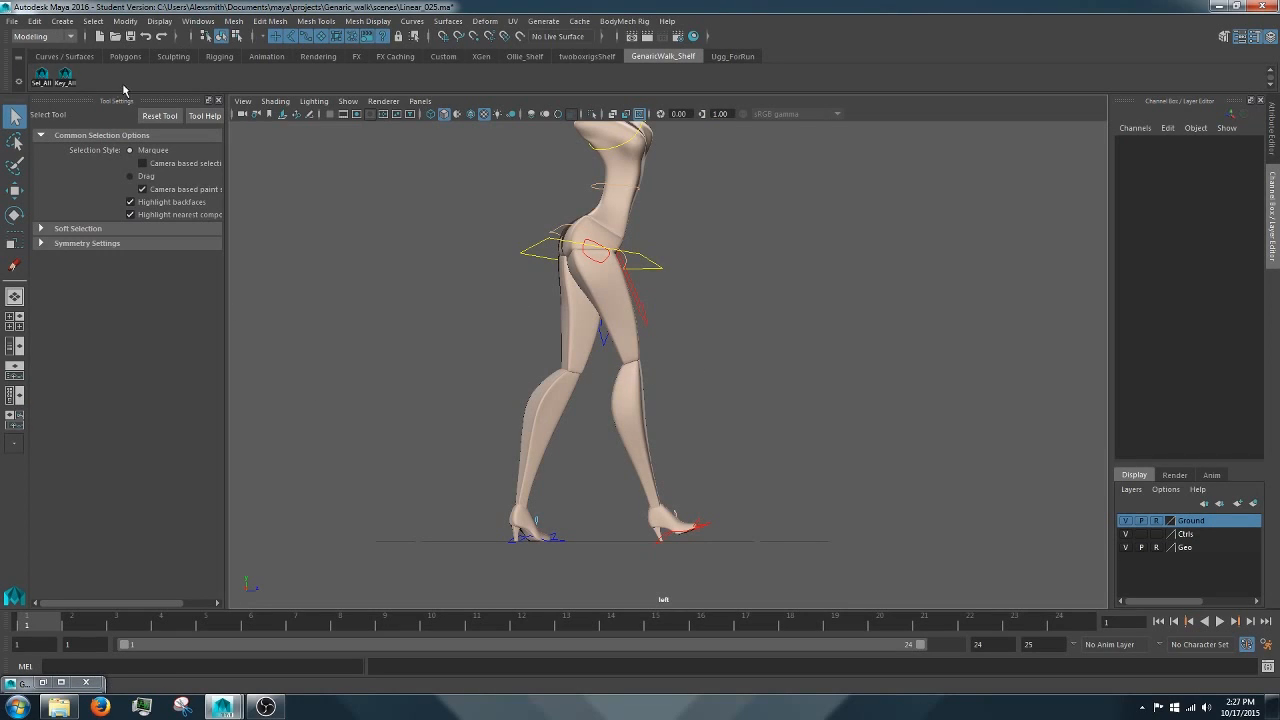
Step: Activate the Grease Pencil Tool and add a red drawing frame on frame 1
click(243, 101)
mouse_move(399, 331)
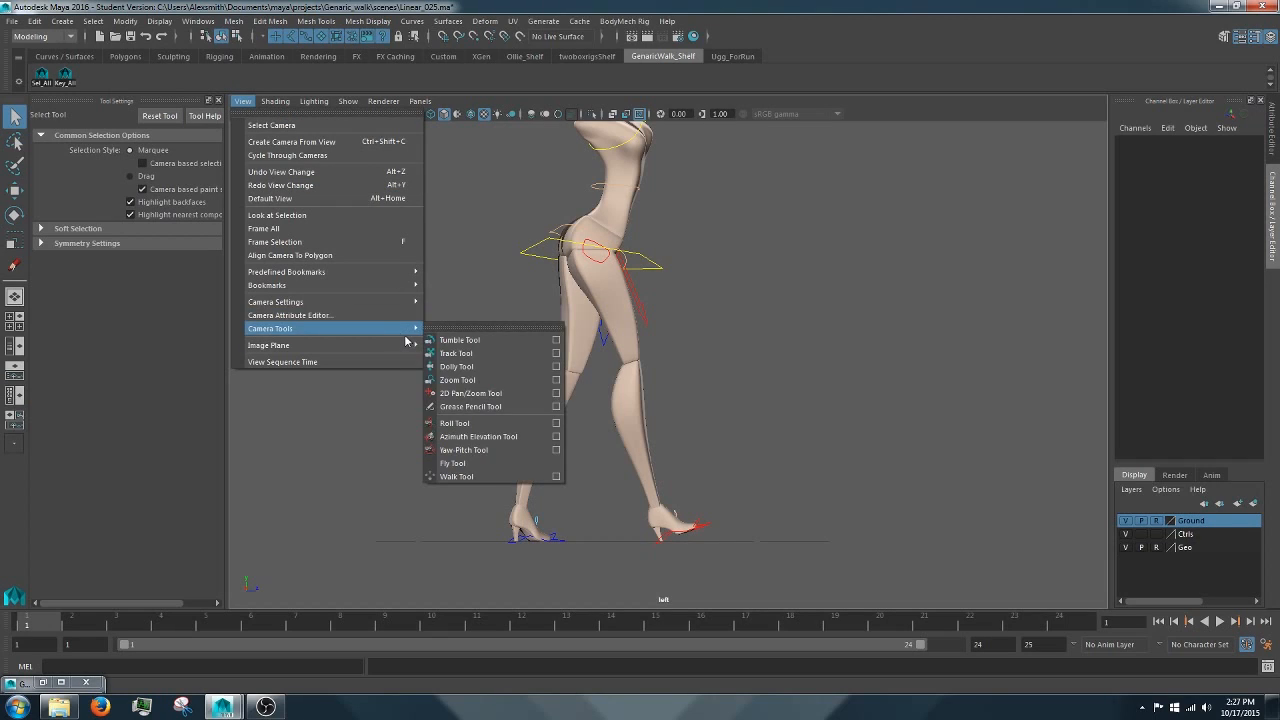
click(490, 405)
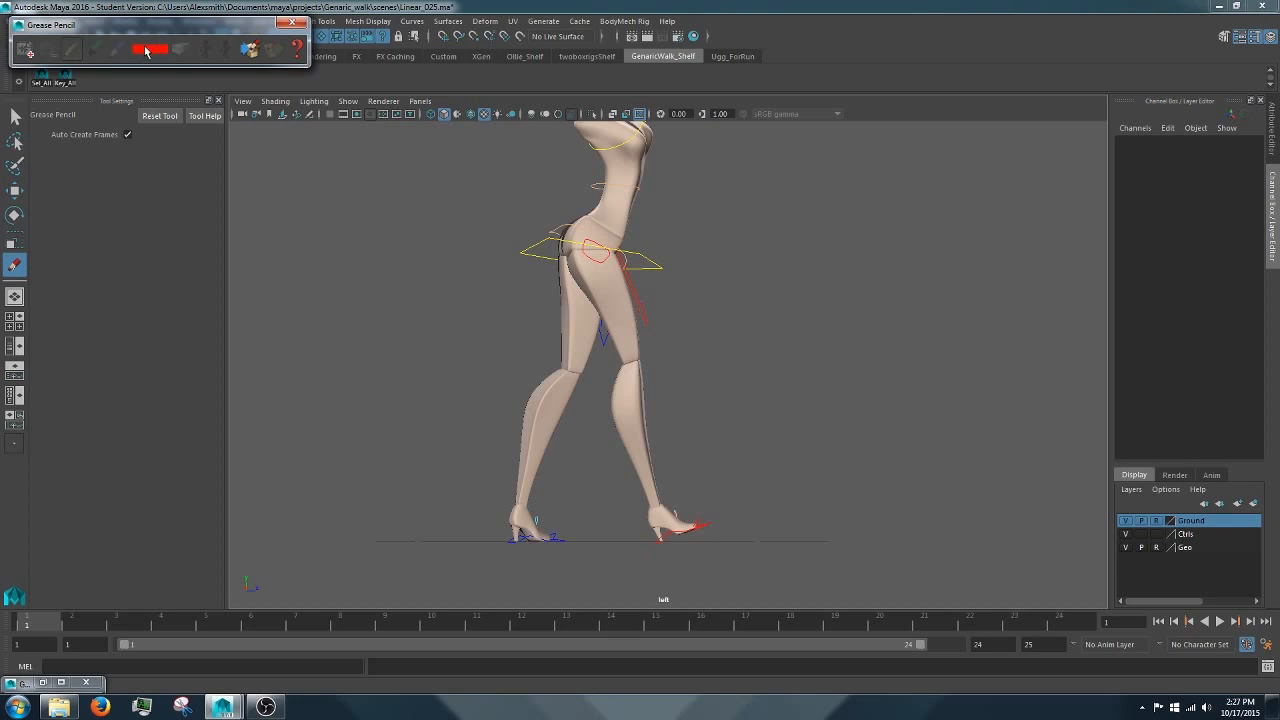
click(30, 52)
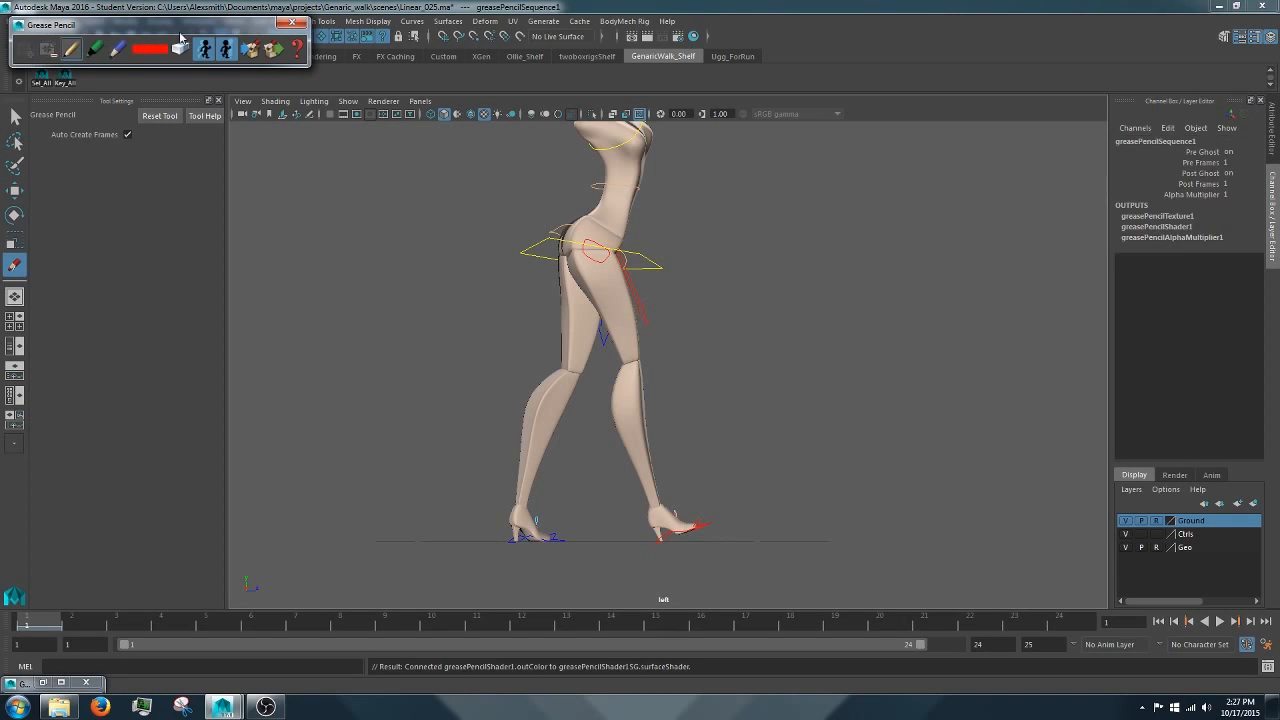
click(153, 52)
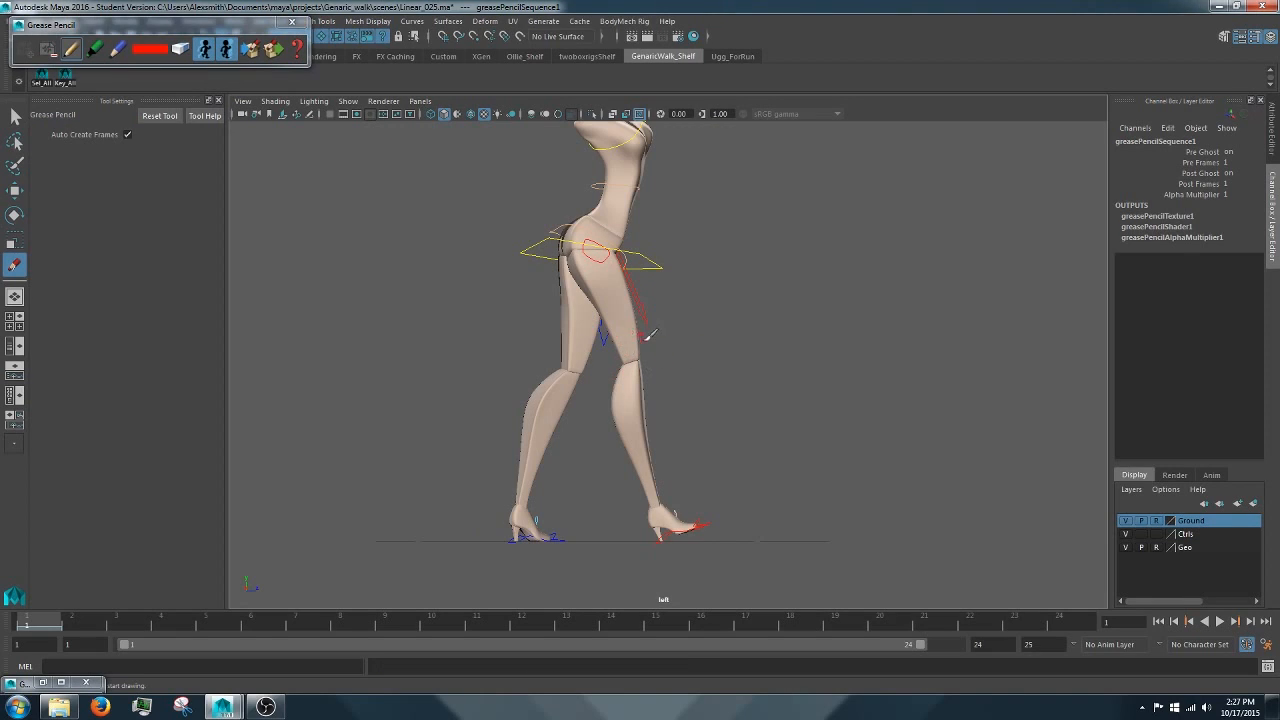
Step: Mark the front of the right knee with the red pencil on every third frame from 1 to 25
alt+middle_drag(638, 376, 593, 347)
alt+right_drag(593, 350, 728, 472)
alt+middle_drag(636, 392, 709, 439)
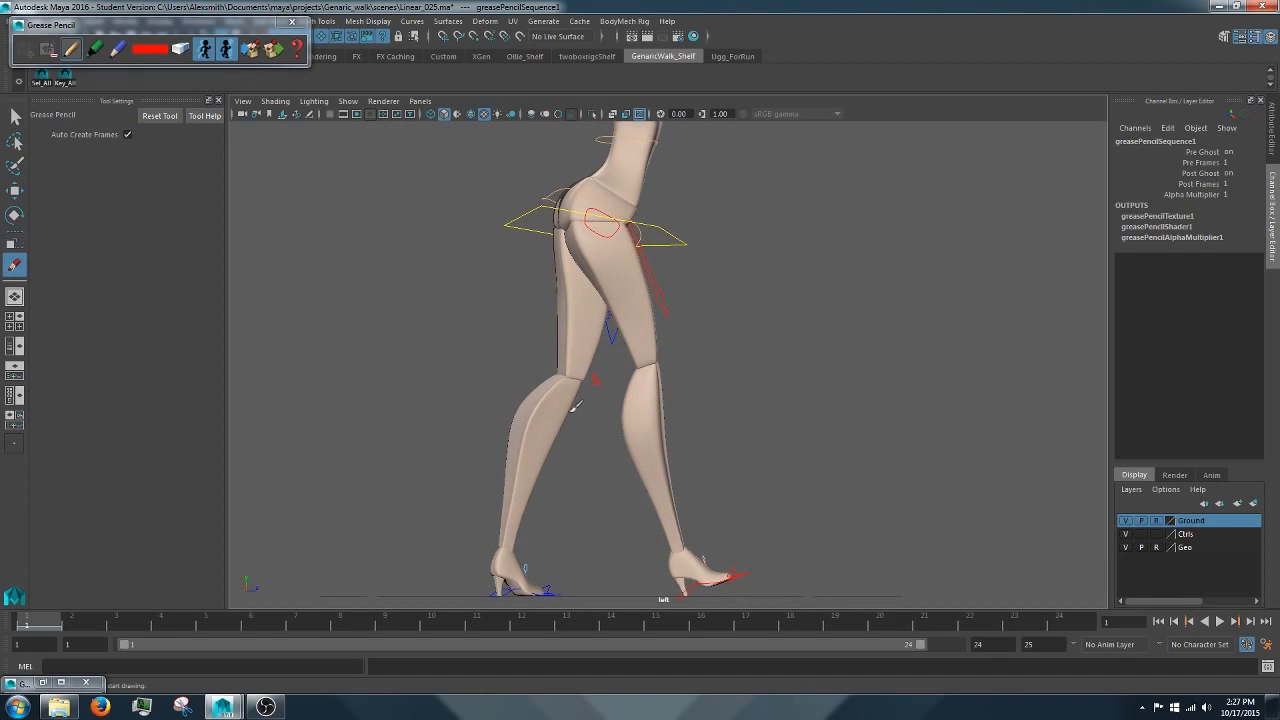
alt+middle_drag(651, 376, 646, 350)
alt+right_drag(651, 363, 640, 346)
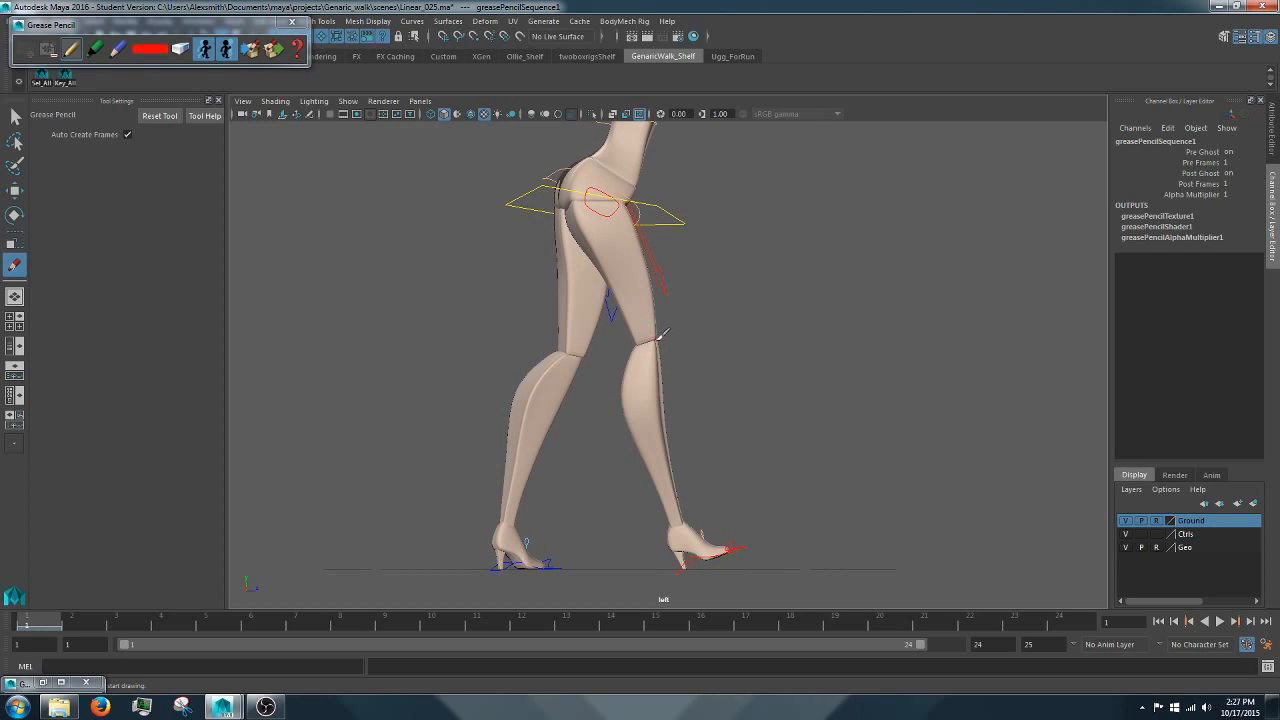
click(178, 615)
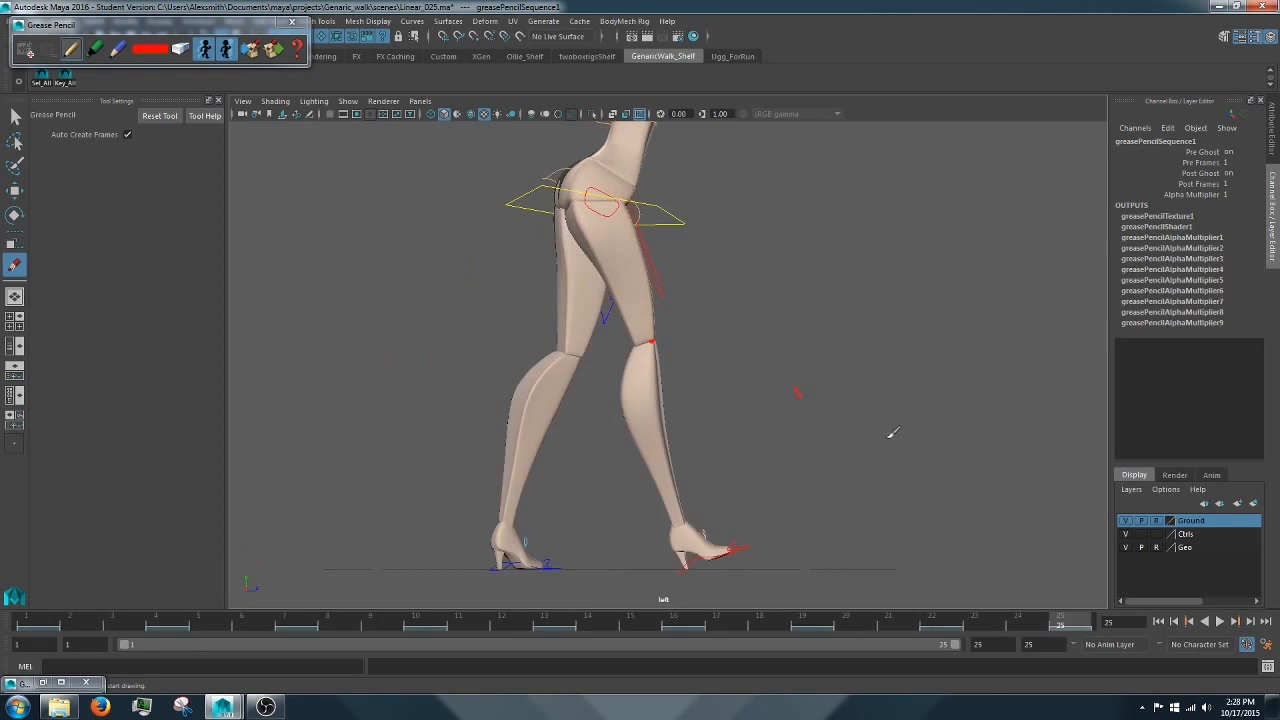
Step: Sketch red strokes at the right knee on frames 22 and 25 to indicate its direction of travel
mouse_move(1060, 620)
mouse_down()
mouse_move(289, 610)
mouse_move(60, 625)
mouse_move(621, 598)
mouse_move(690, 615)
mouse_move(414, 615)
mouse_move(113, 641)
mouse_move(605, 605)
mouse_move(880, 563)
mouse_move(828, 575)
mouse_up()
click(940, 625)
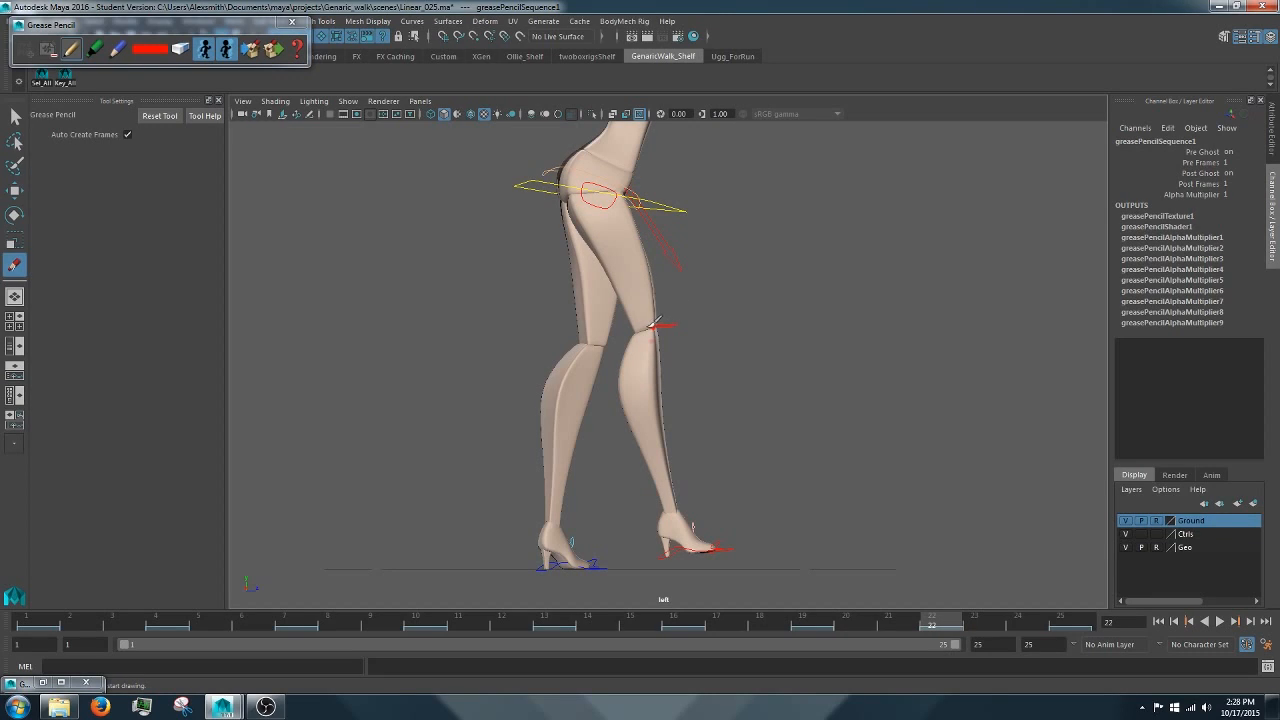
key(ctrl+z)
click(1068, 621)
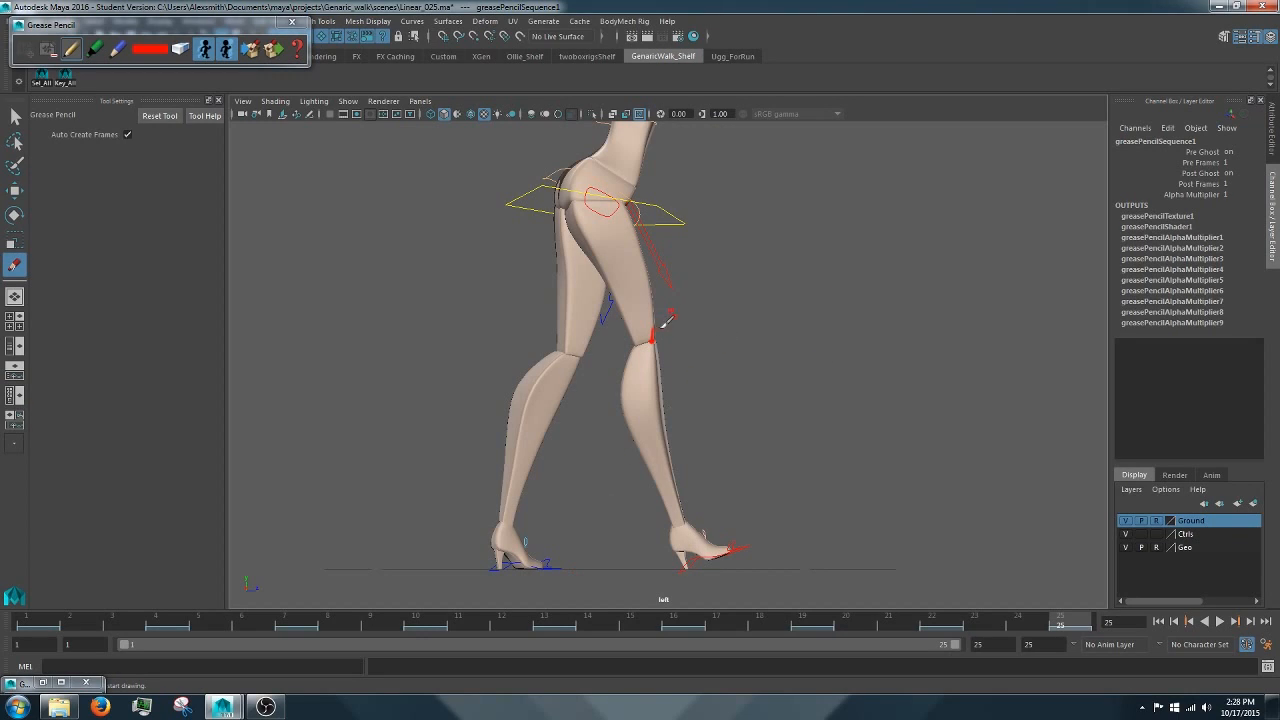
mouse_move(954, 621)
mouse_down()
mouse_move(663, 622)
mouse_move(931, 617)
mouse_up()
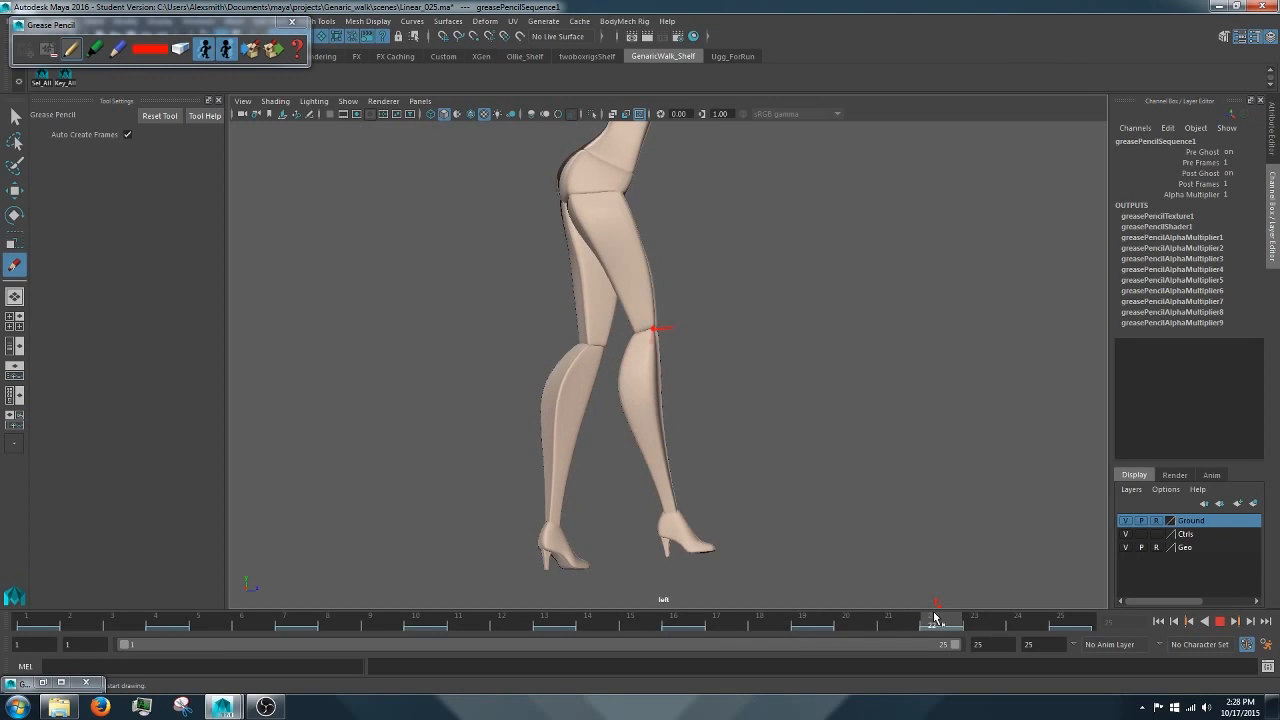
Step: Switch the pencil colour to green and sketch the intended right knee arc on frames 16, 19 and 22
click(150, 48)
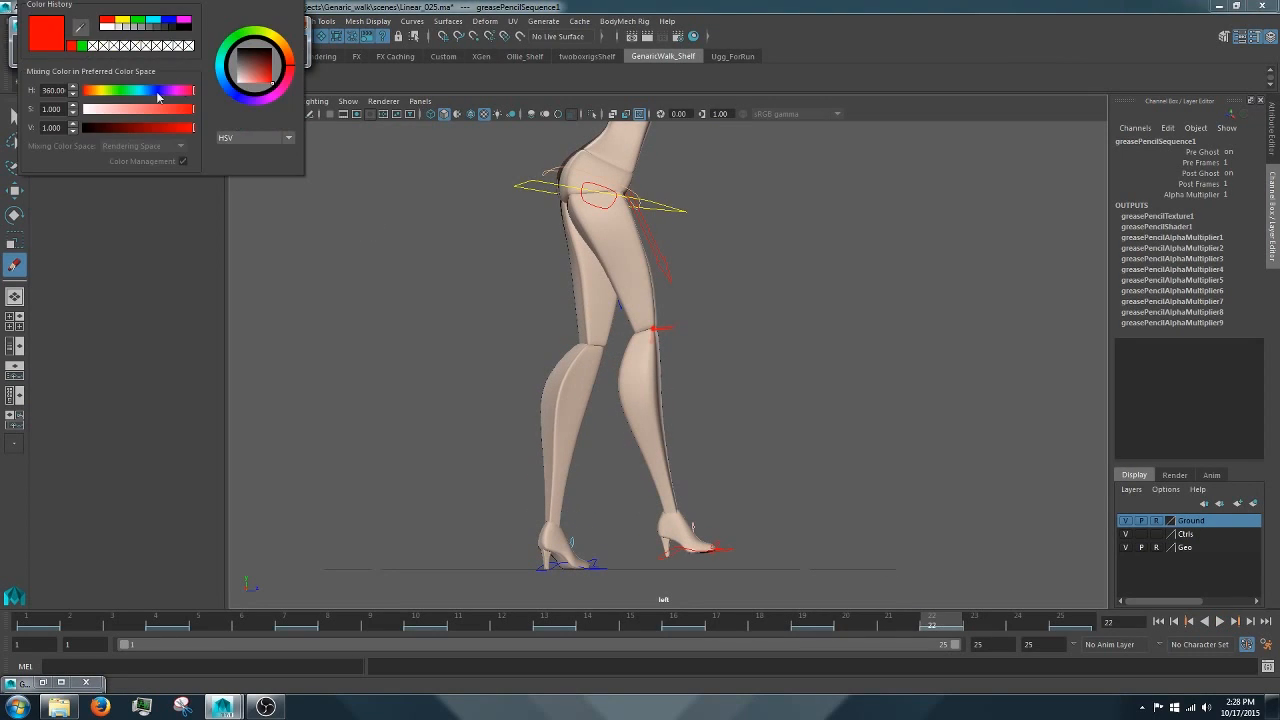
click(81, 46)
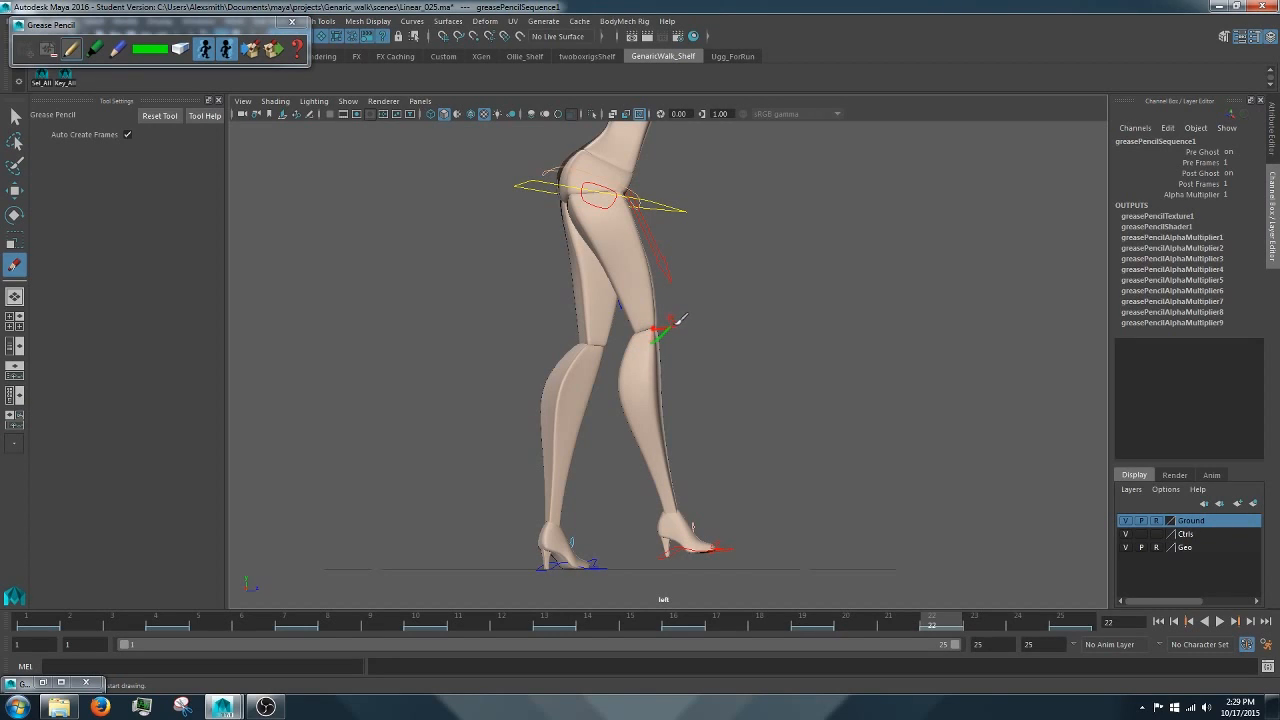
mouse_move(682, 630)
mouse_down()
mouse_move(589, 630)
mouse_move(673, 630)
mouse_up()
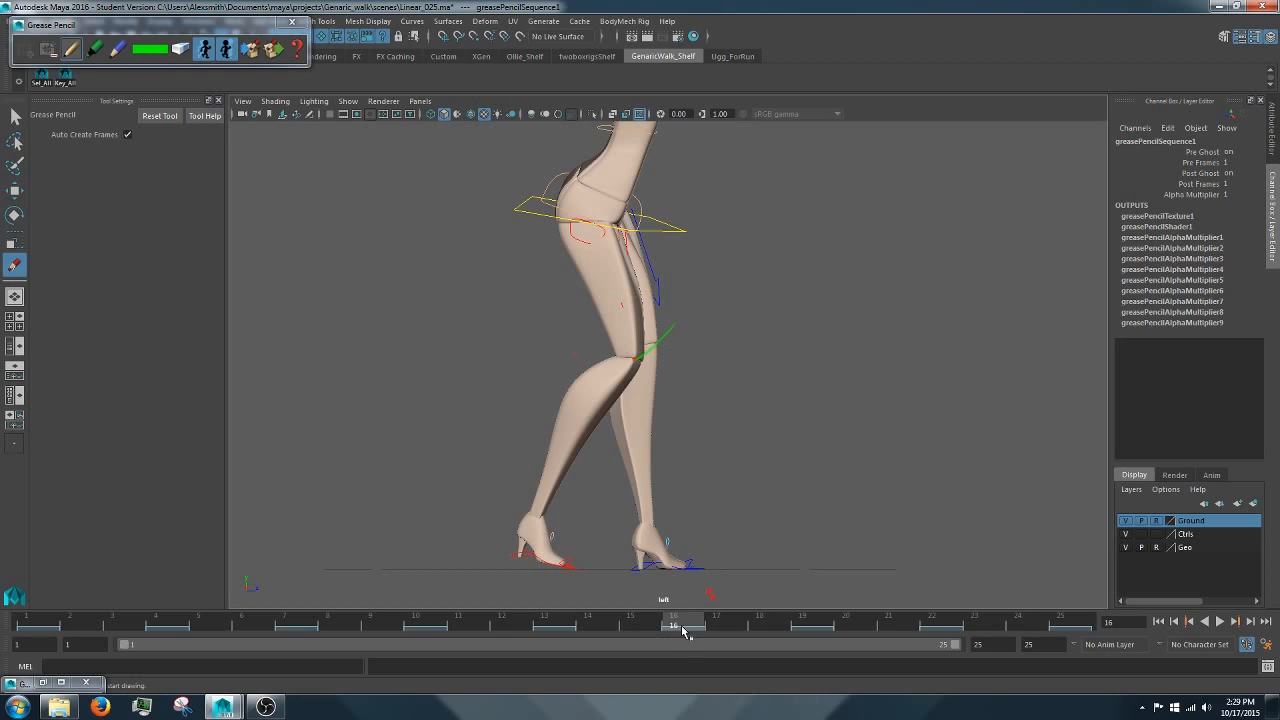
key(alt+v)
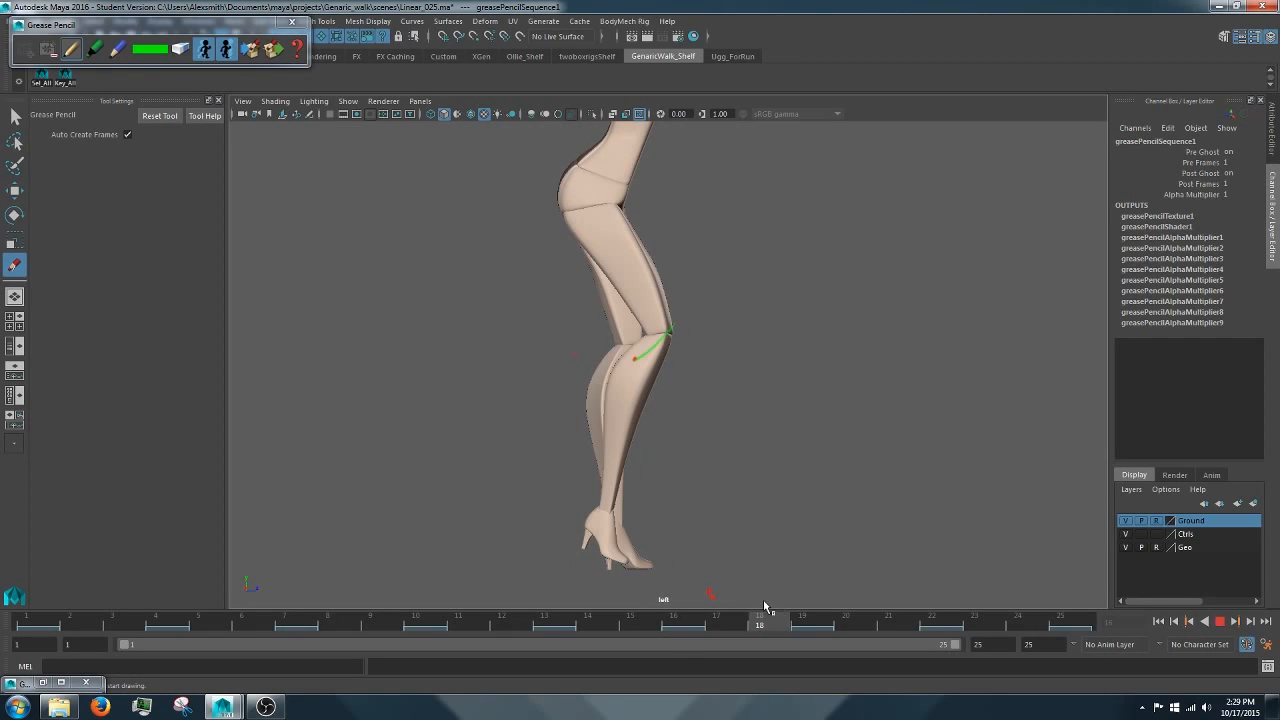
key(alt+v)
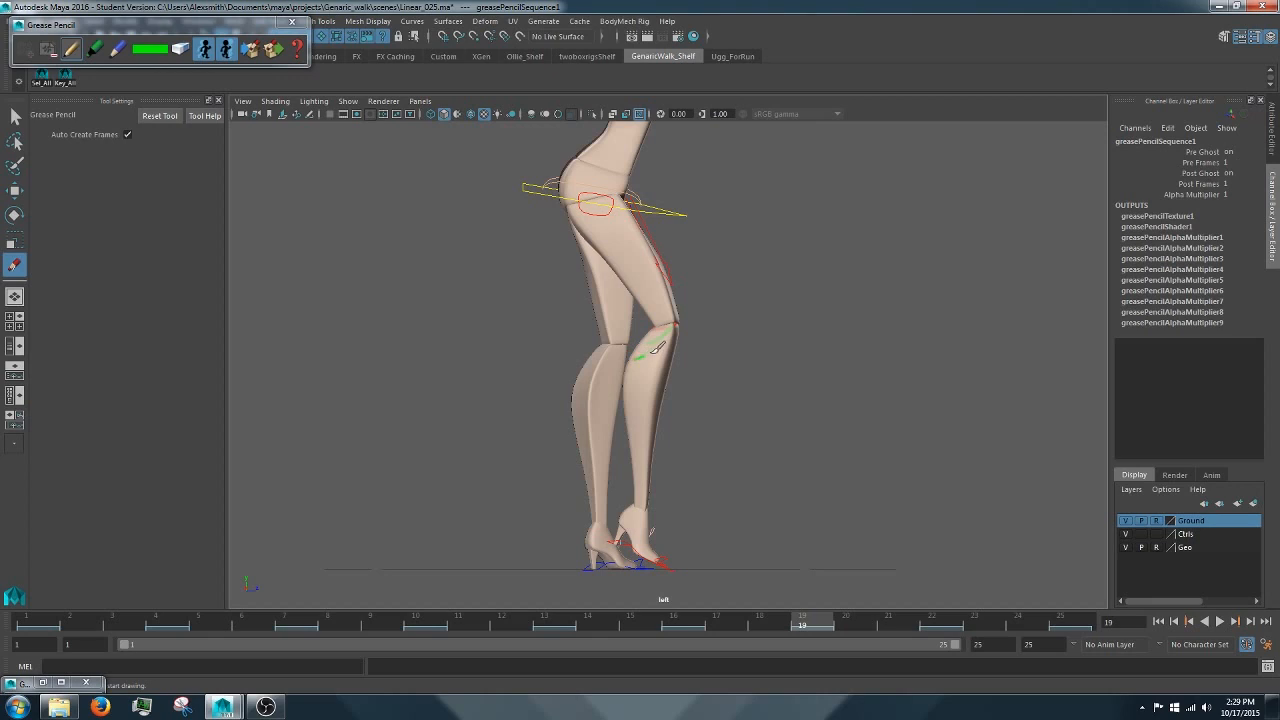
key(alt+v)
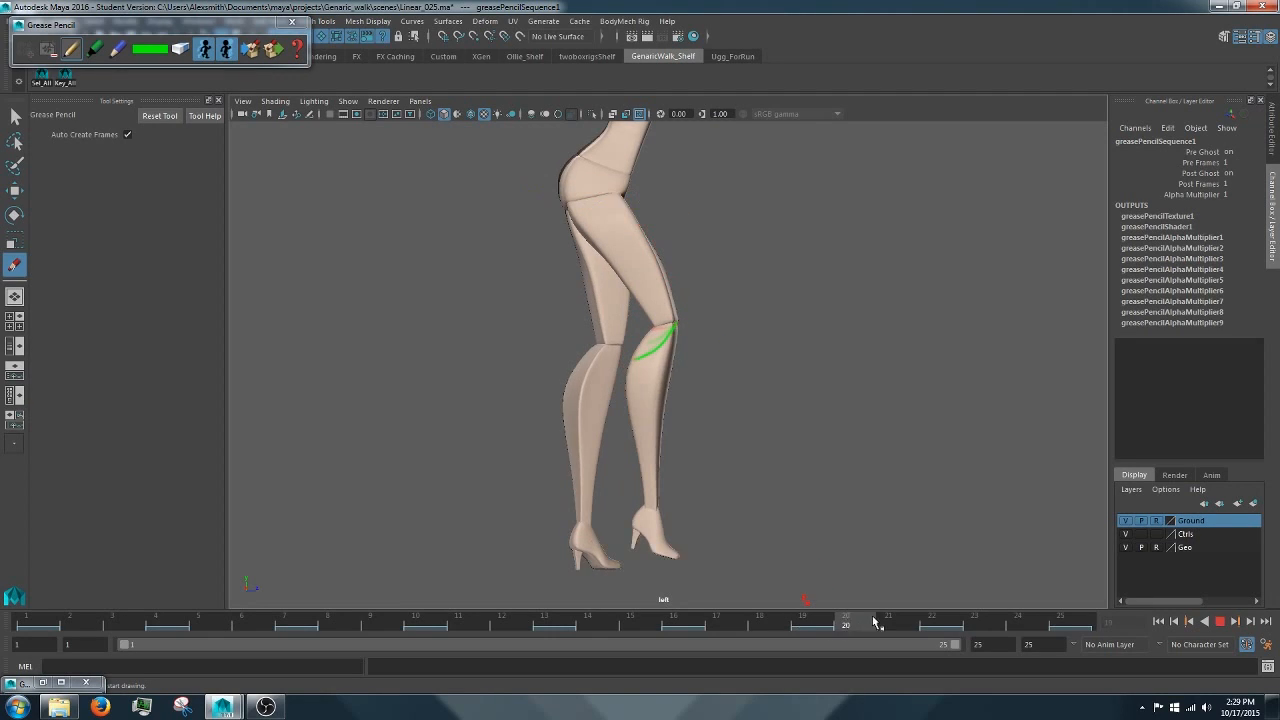
key(alt+v)
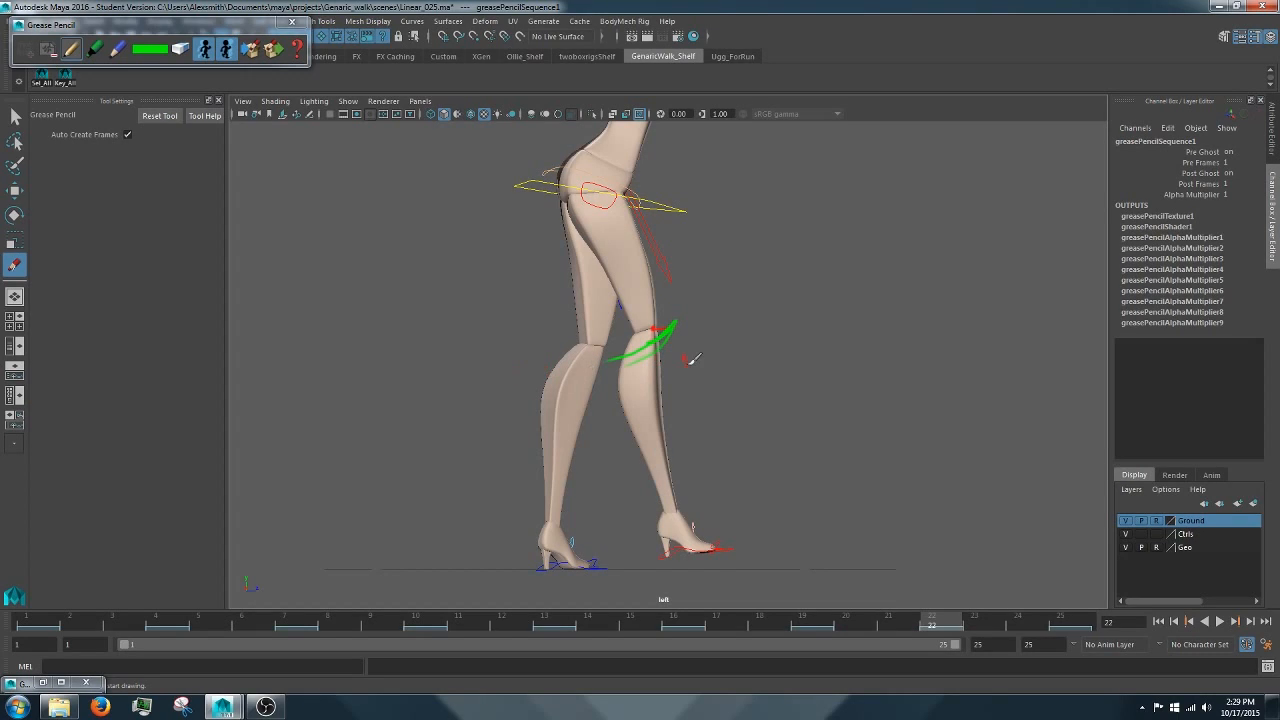
Step: Undo the extra green strokes on frame 22 and play the walk to check the knee against the drawn arc
key(ctrl+z)
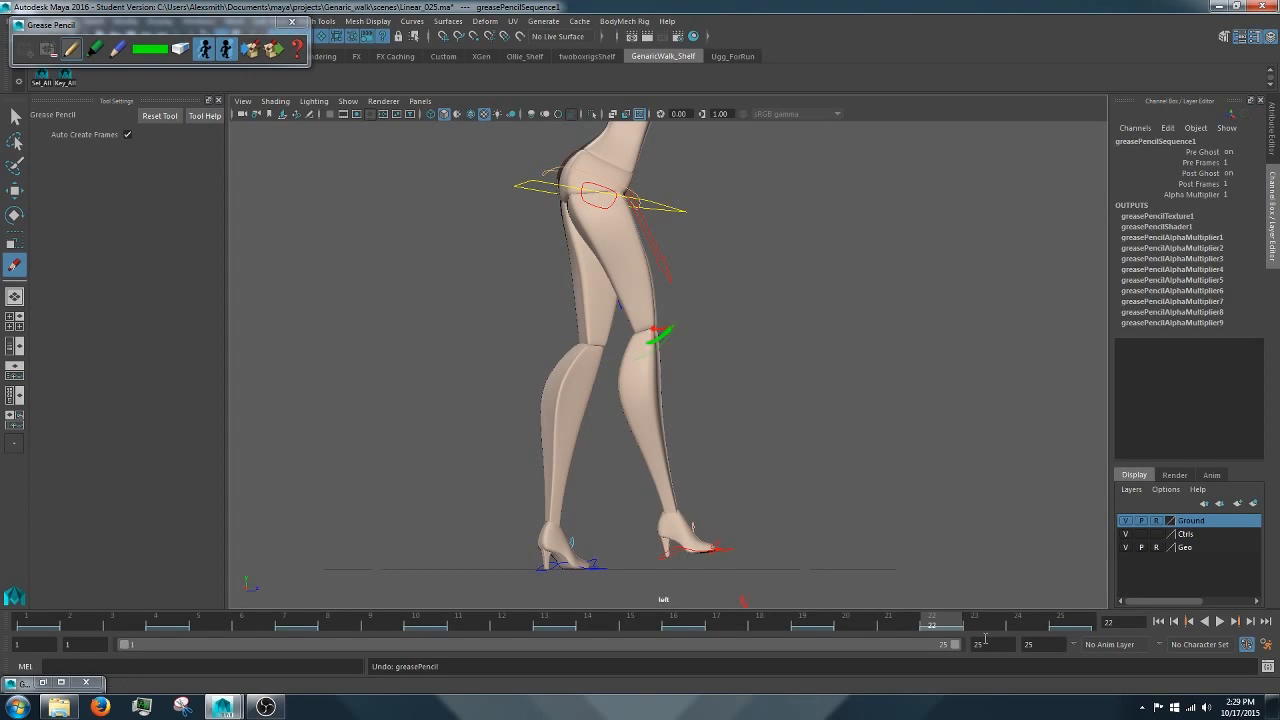
key(alt+v)
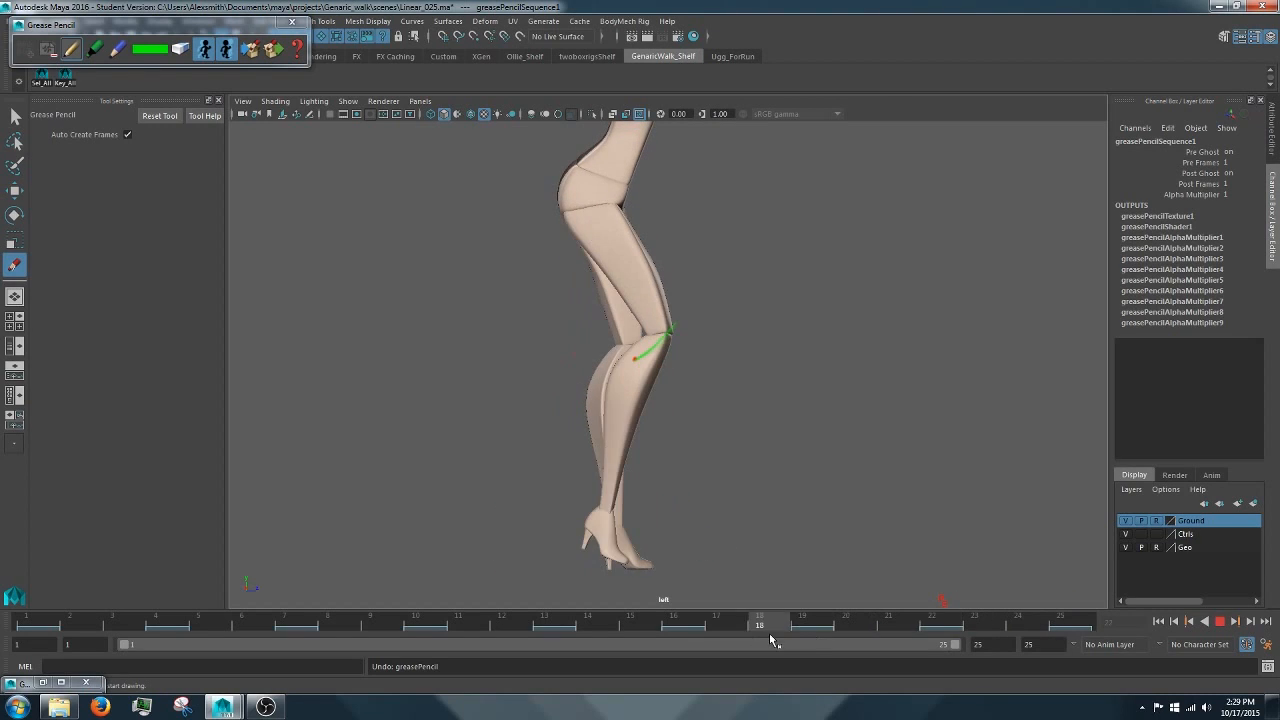
key(alt+v)
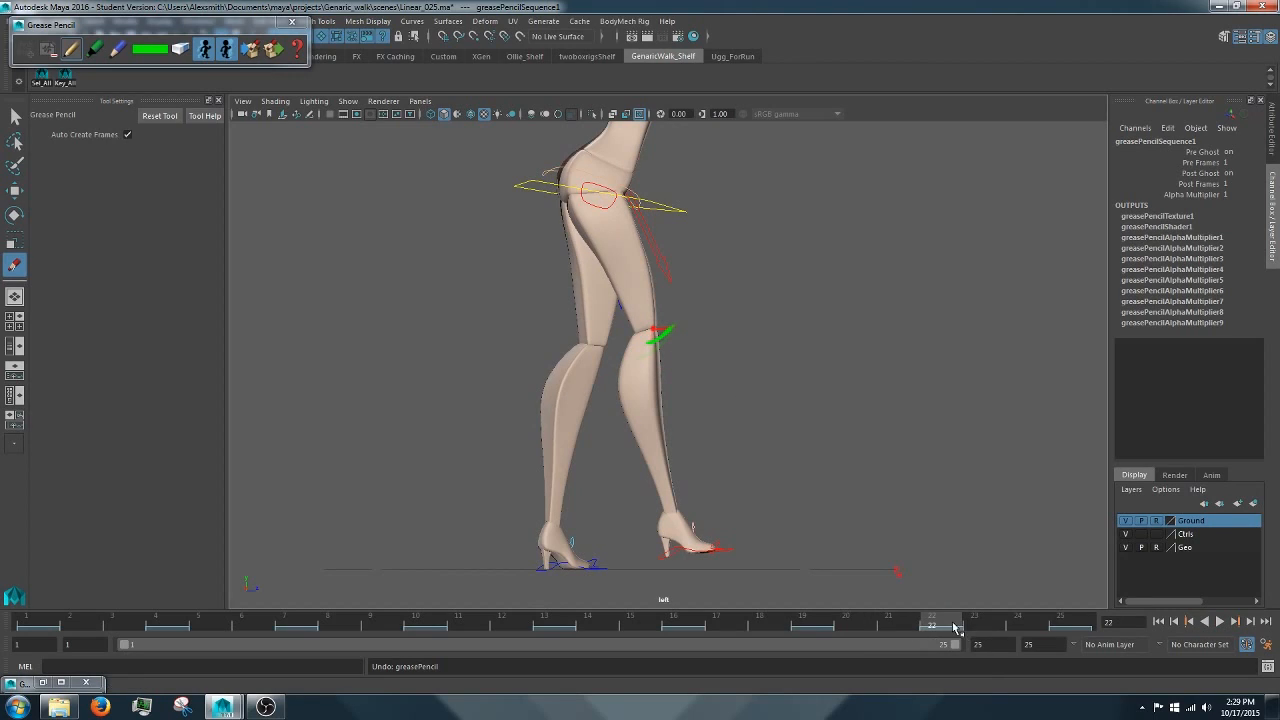
key(alt+v)
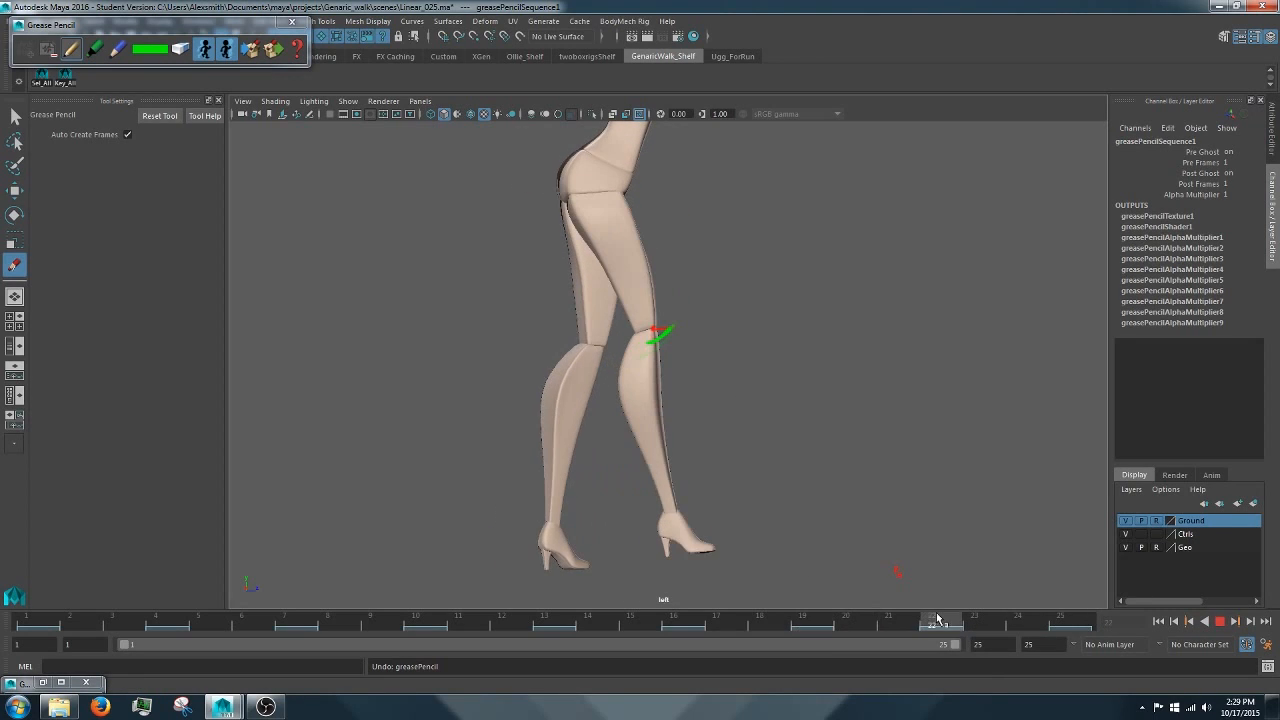
drag(846, 614, 935, 611)
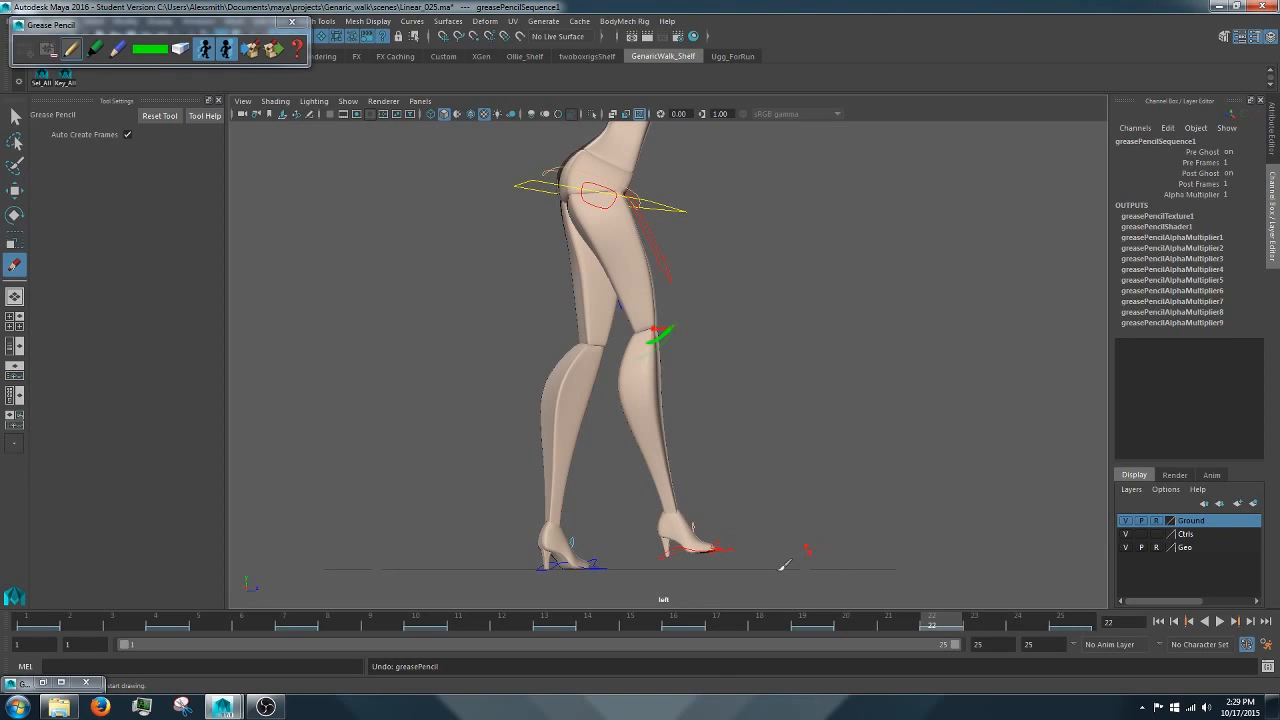
Step: Raise the right foot IK control on frame 22 toward the green knee arc and compare the pose with frame 19
key(w)
click(731, 551)
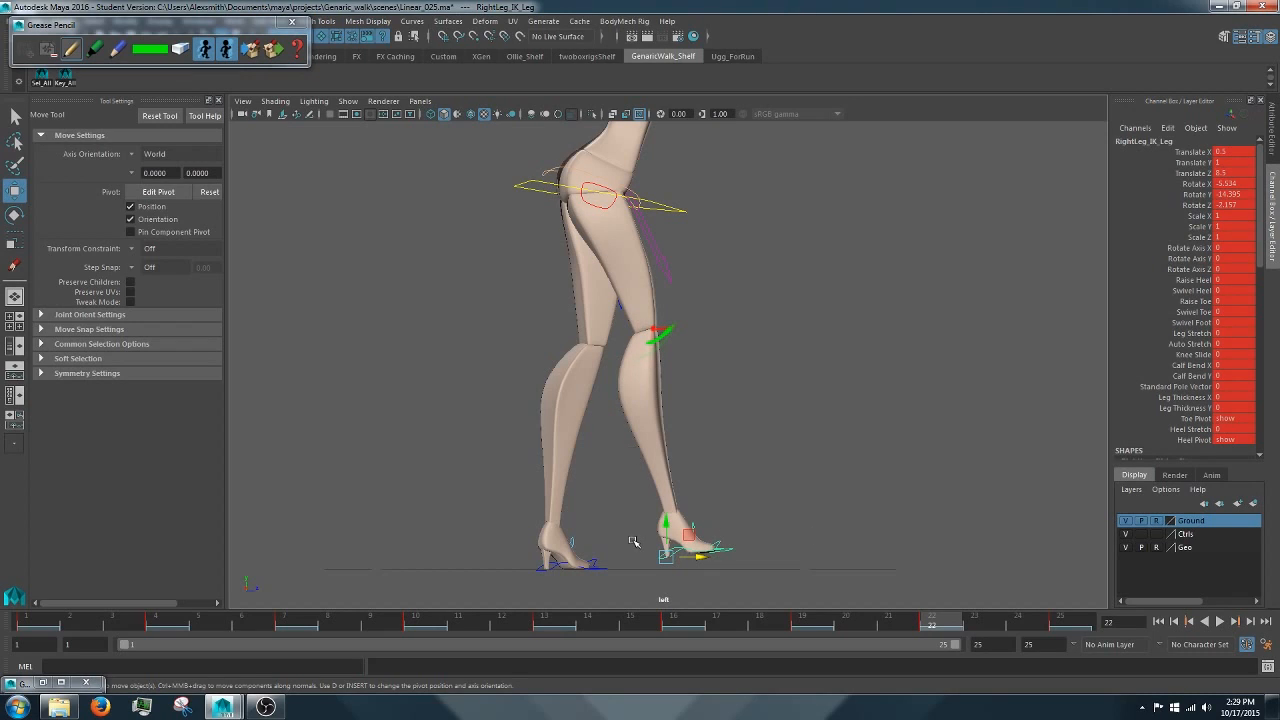
drag(665, 529, 668, 521)
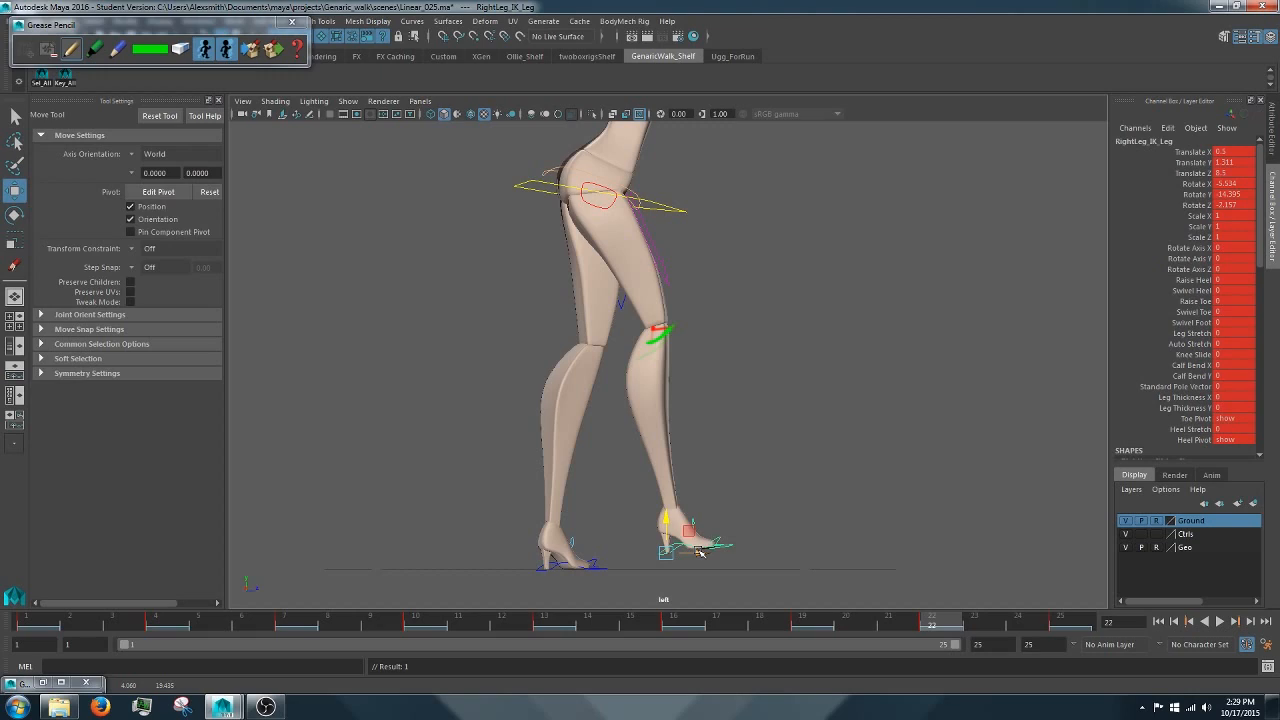
drag(666, 526, 667, 521)
click(815, 621)
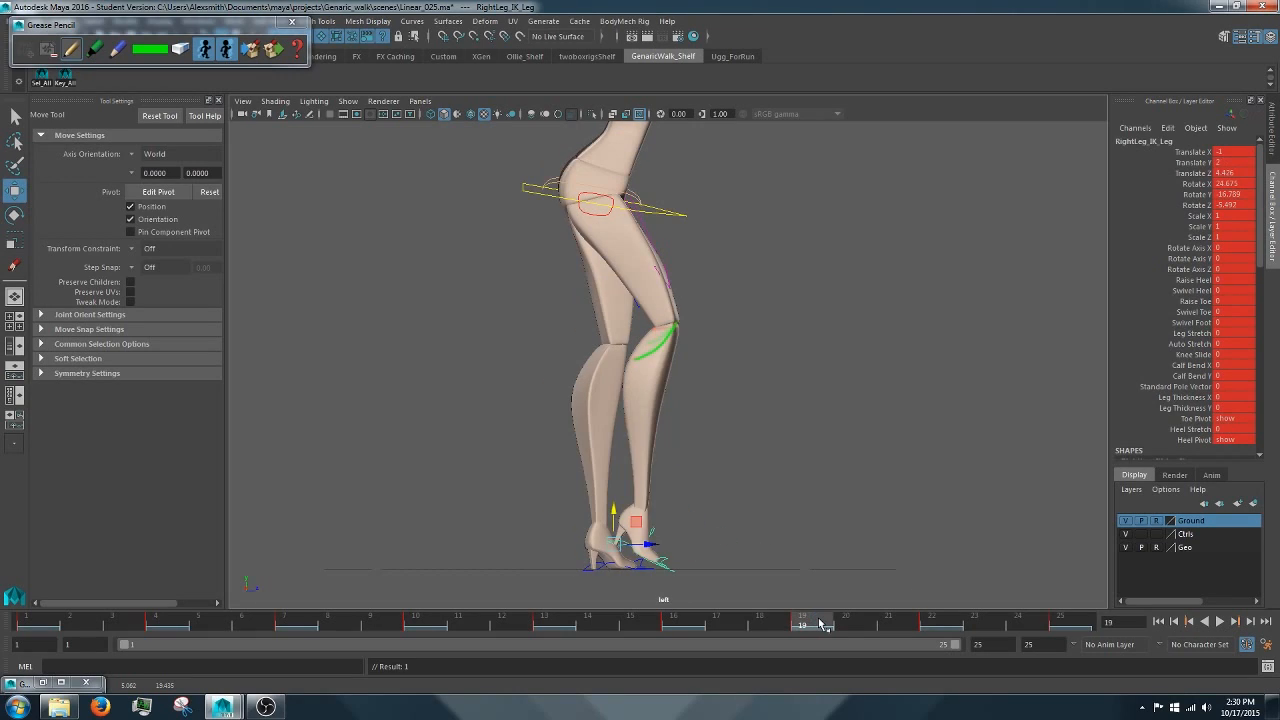
click(945, 623)
click(817, 623)
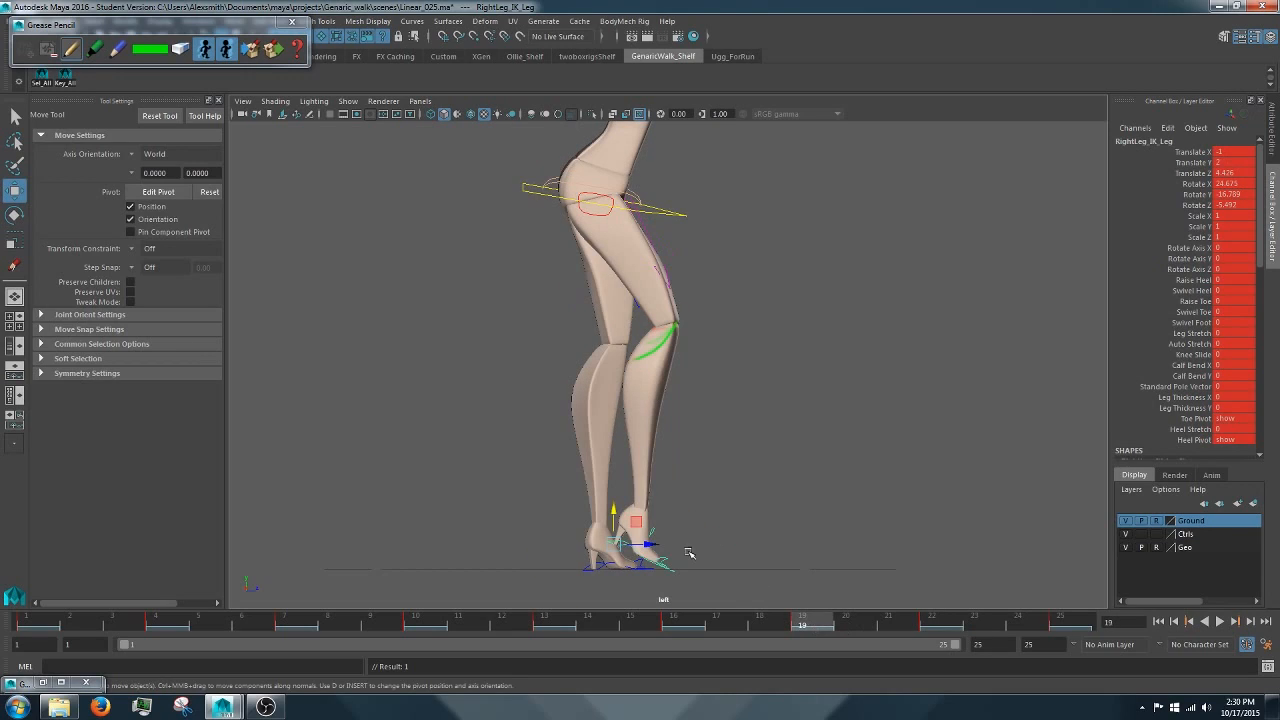
Step: Raise the right foot IK control further on frame 22 to Translate Y 1.725, key it, and recheck against frame 19
click(945, 622)
drag(666, 516, 666, 508)
key(s)
click(815, 625)
click(945, 626)
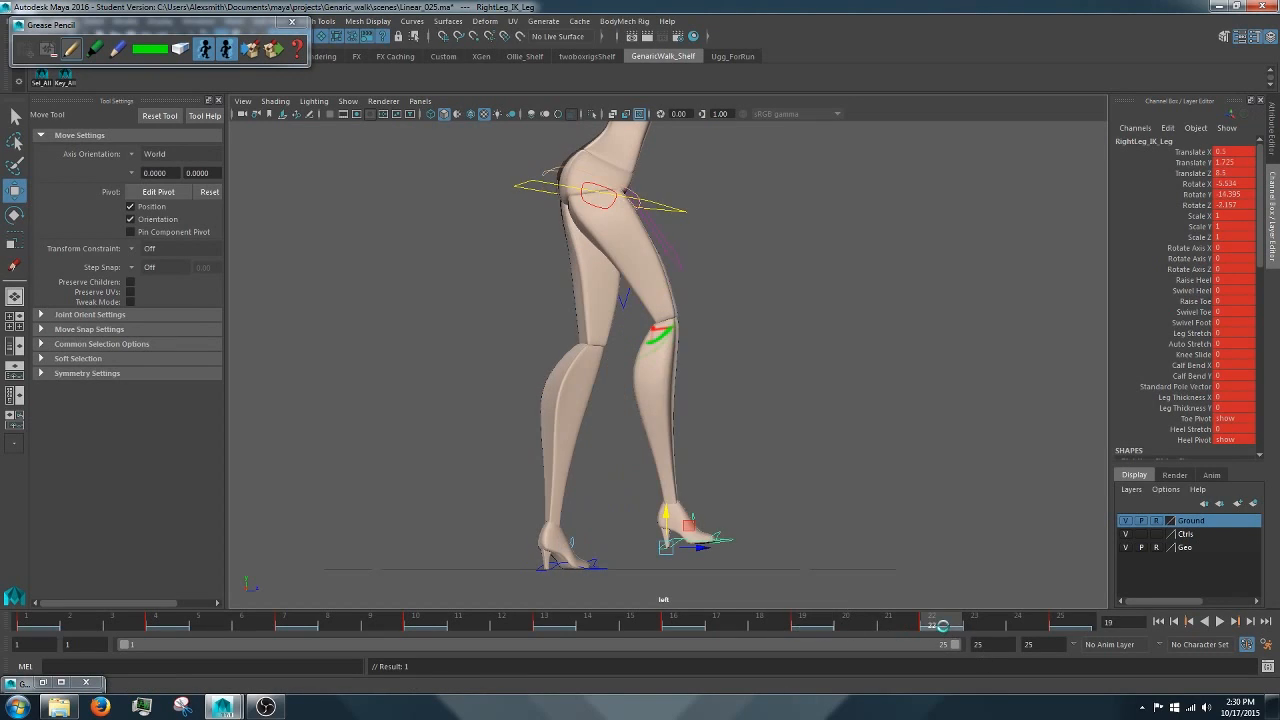
Step: Play the walk and compare the right leg's pose and knee position on frames 25 and 1
click(1062, 627)
mouse_move(945, 626)
mouse_down()
mouse_move(905, 625)
mouse_move(1110, 628)
mouse_up()
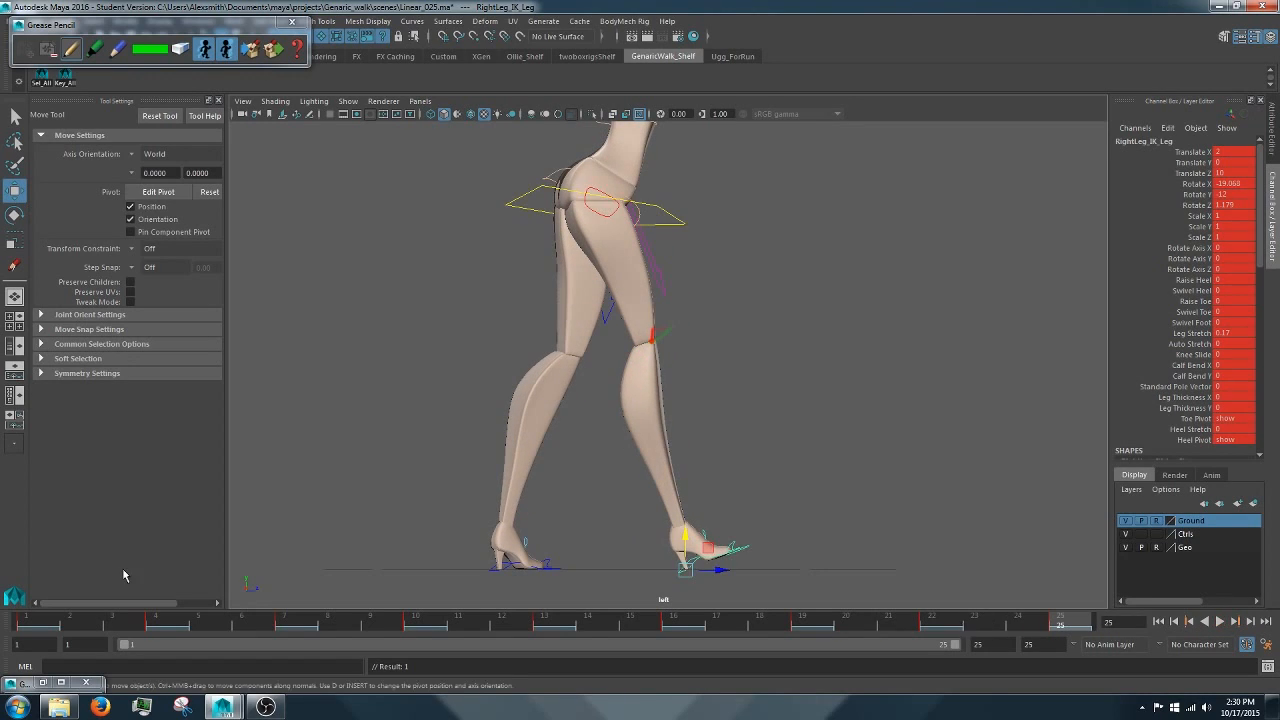
click(50, 624)
key(alt+v)
key(alt+v)
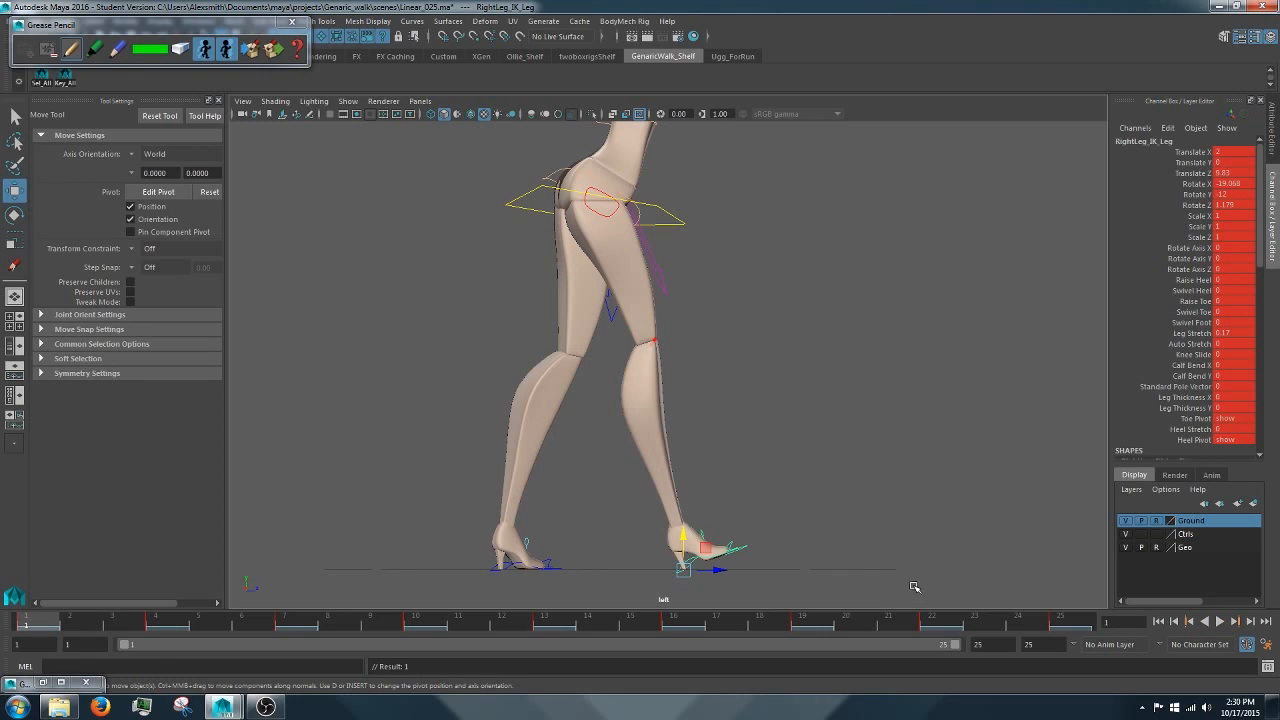
click(816, 624)
key(alt+v)
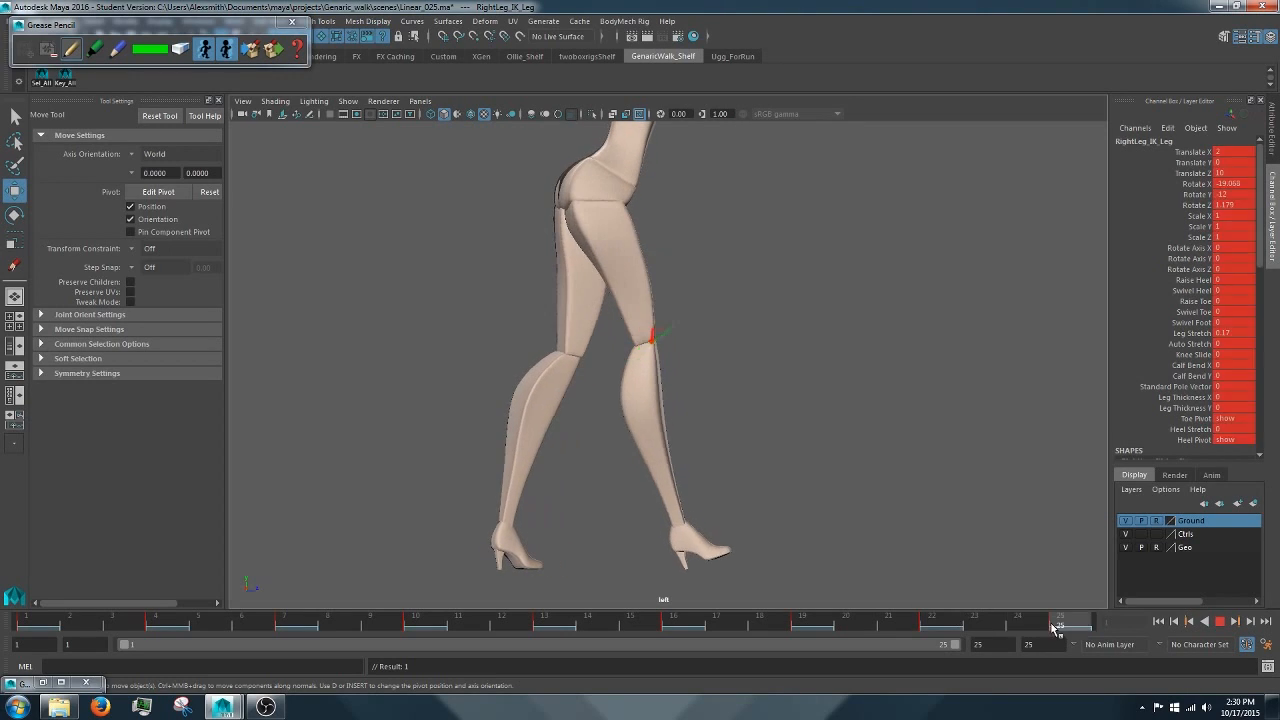
key(alt+v)
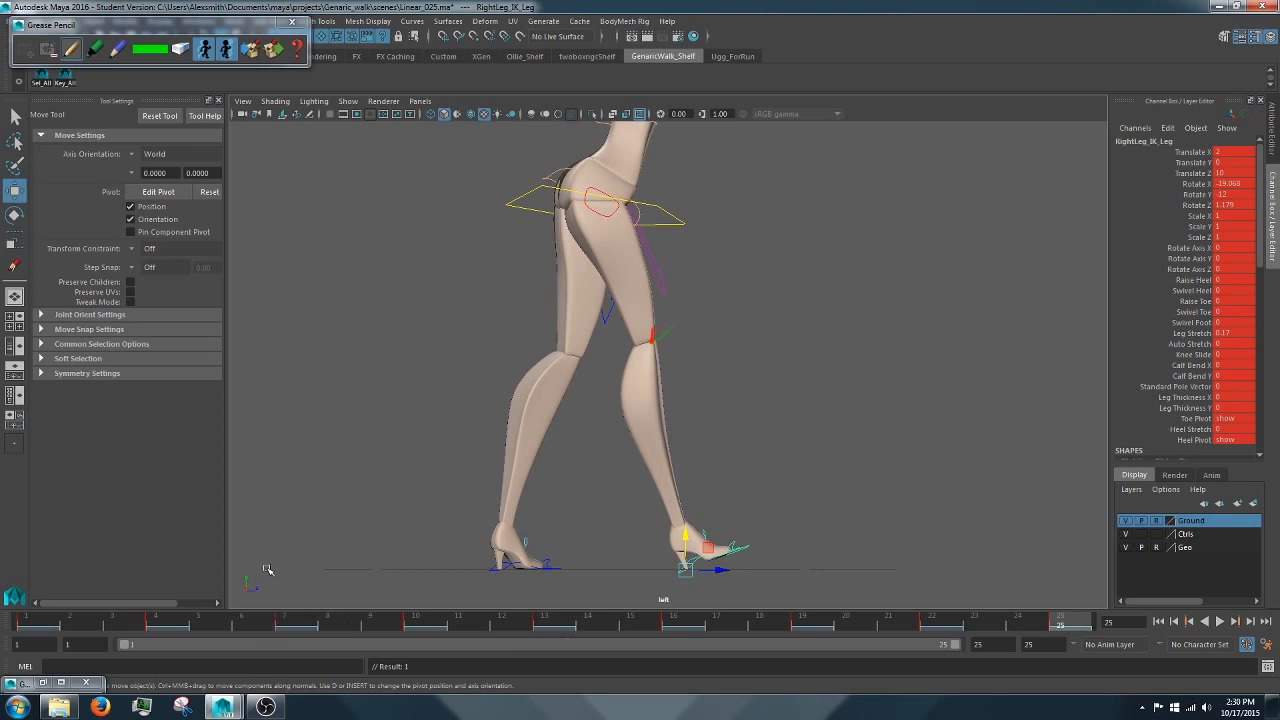
key(alt+v)
drag(1055, 630, 32, 630)
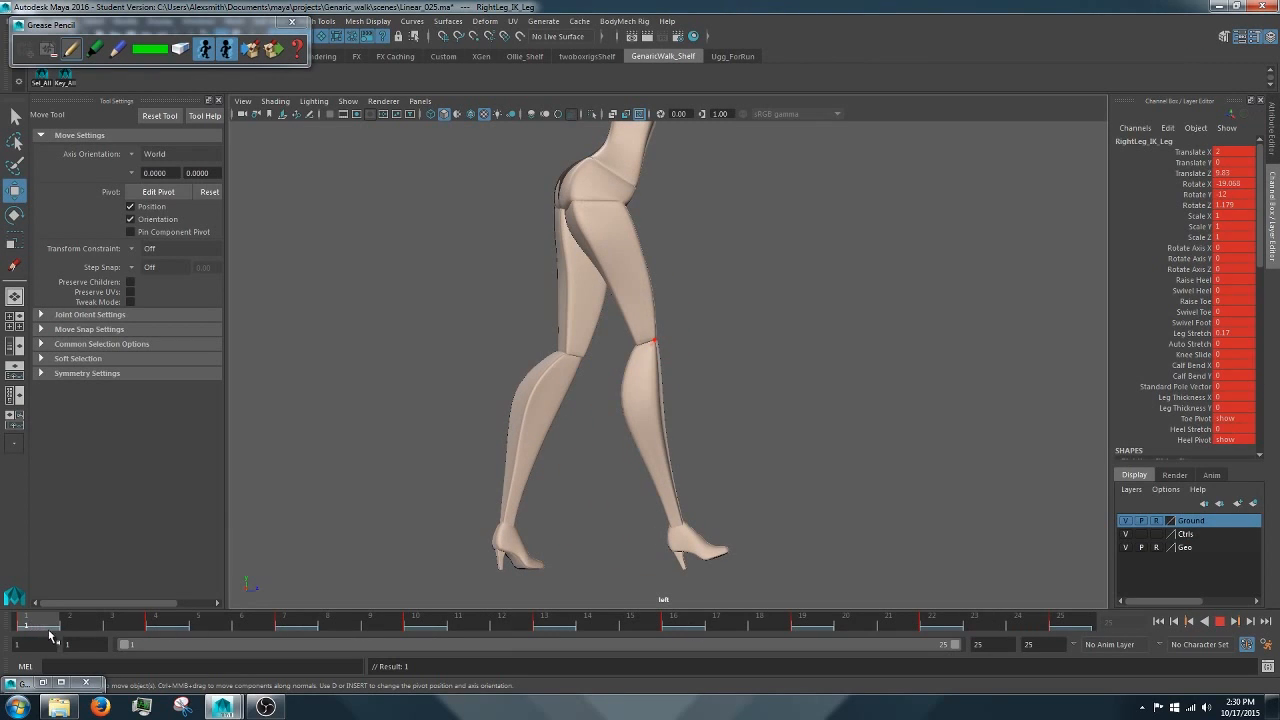
key(alt+v)
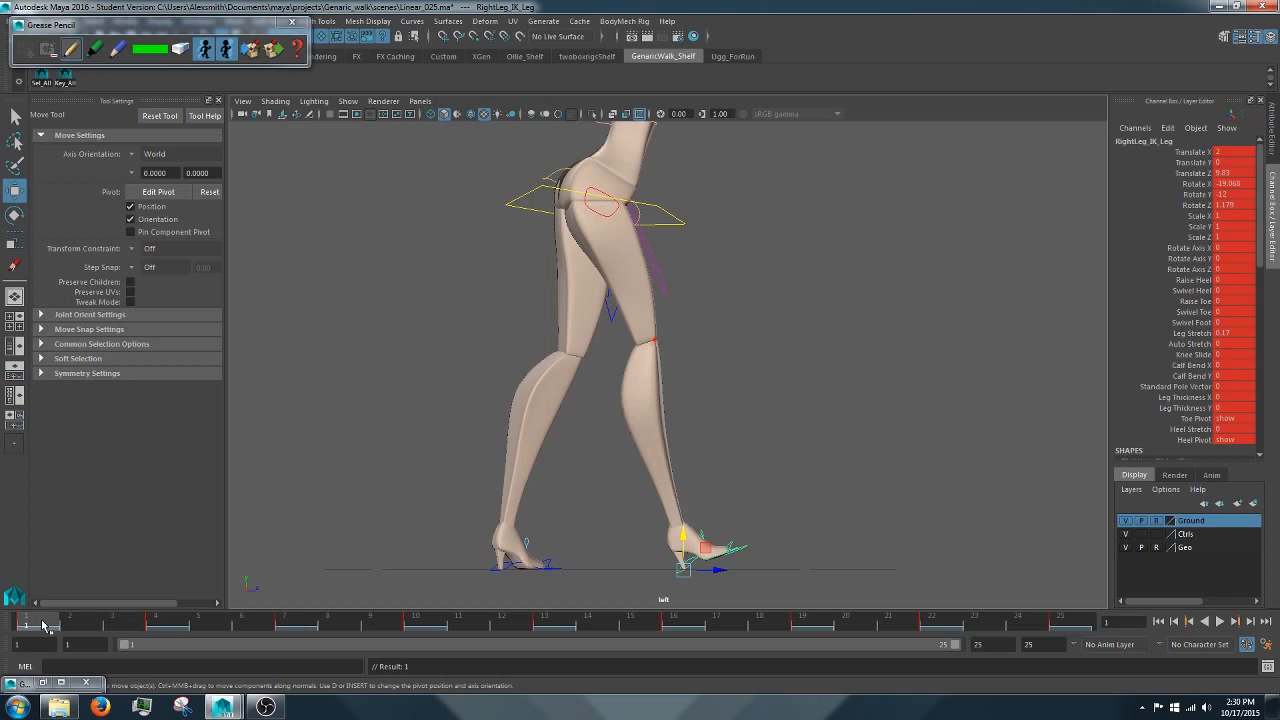
Step: Play the walk from frame 1 and compare the right knee's position on frames 2 and 3
key(alt+v)
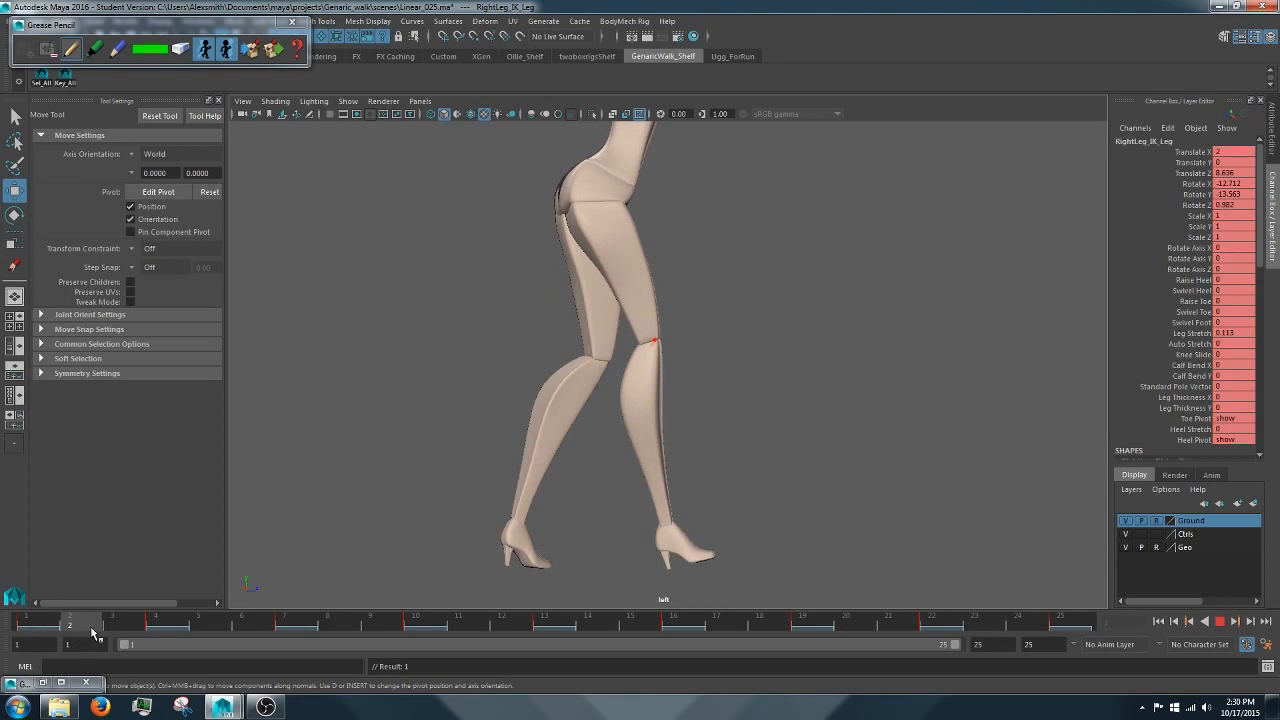
click(88, 626)
click(117, 619)
click(93, 619)
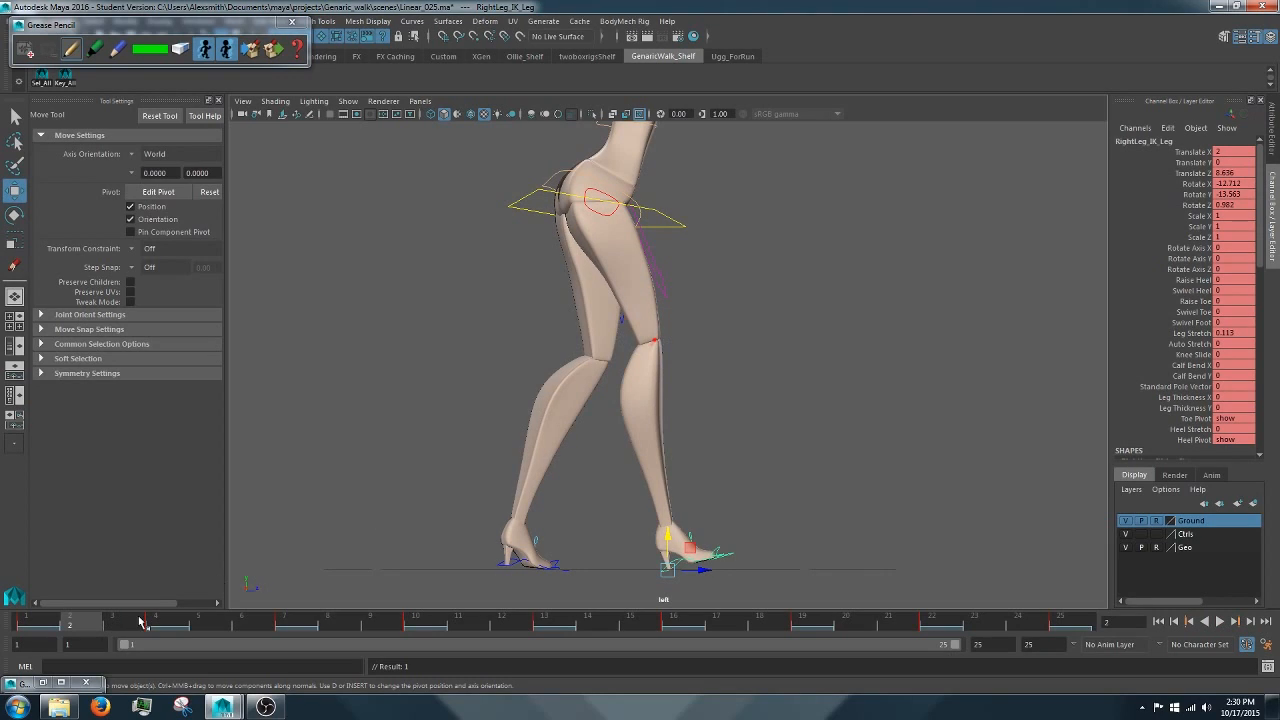
Step: Set the right foot IK control's Leg Stretch to -0.02 on frame 4
key(alt+period)
key(alt+period)
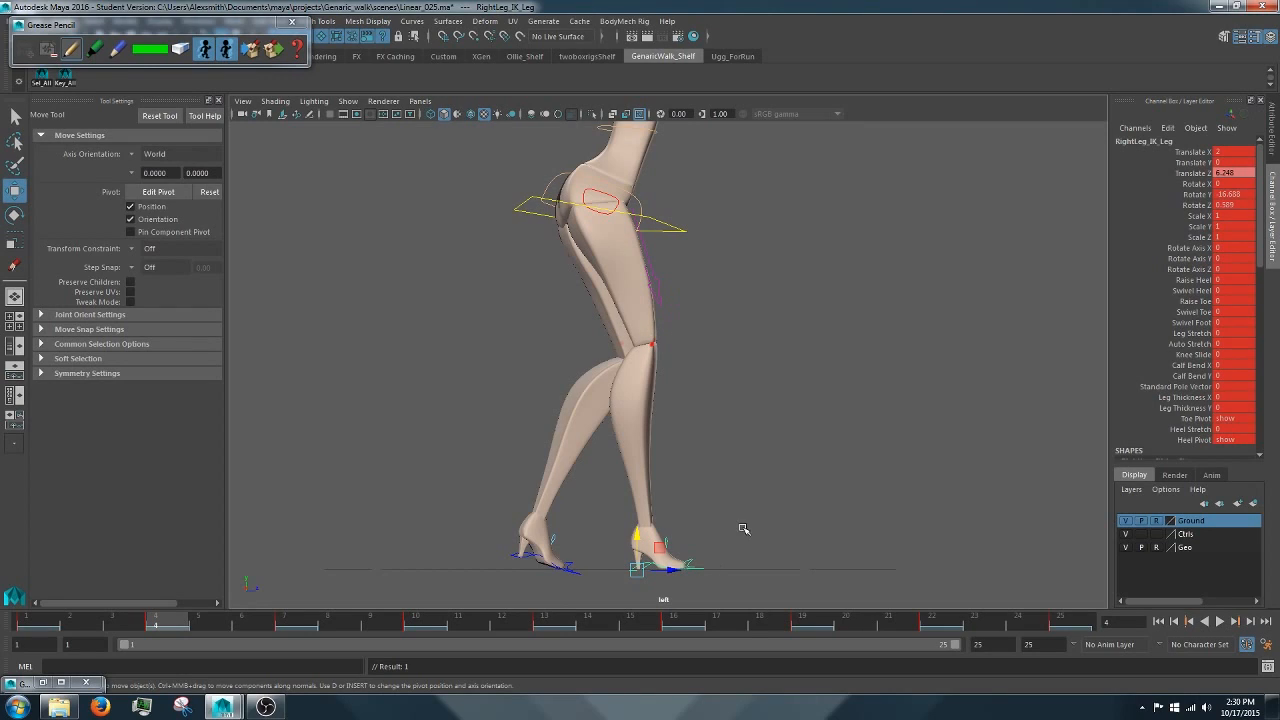
click(1200, 334)
double_click(1222, 333)
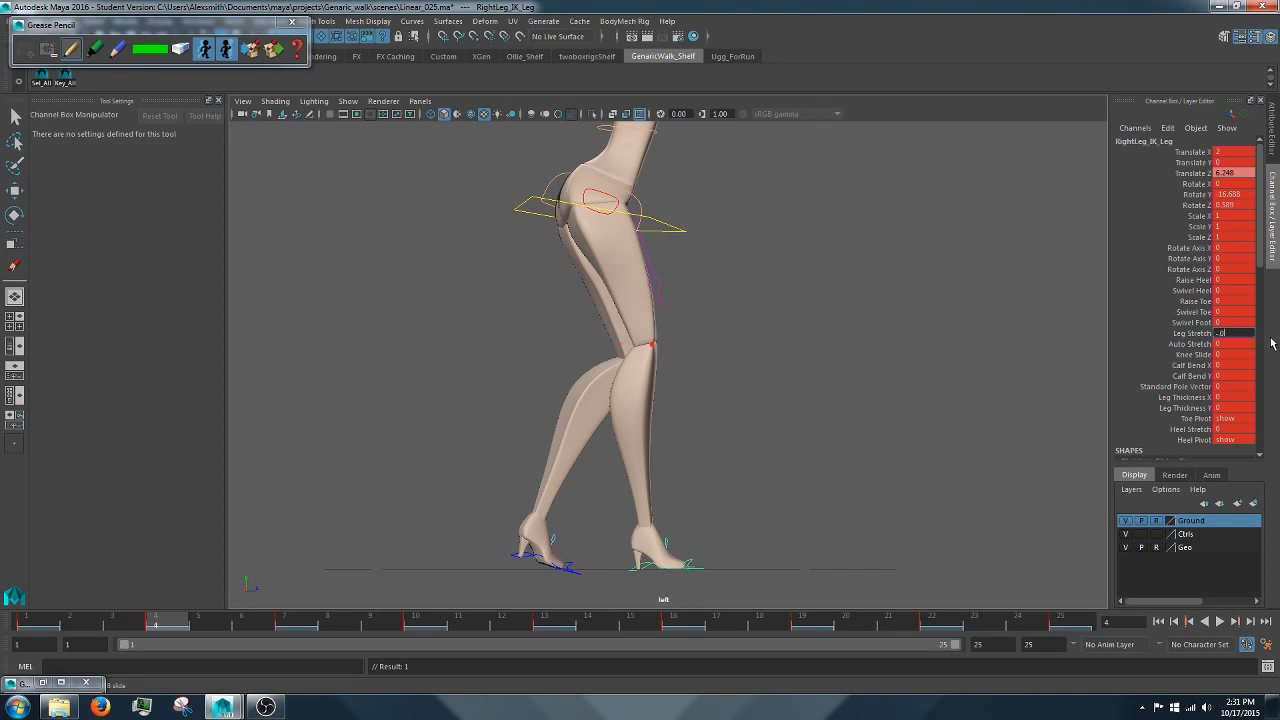
key(Return)
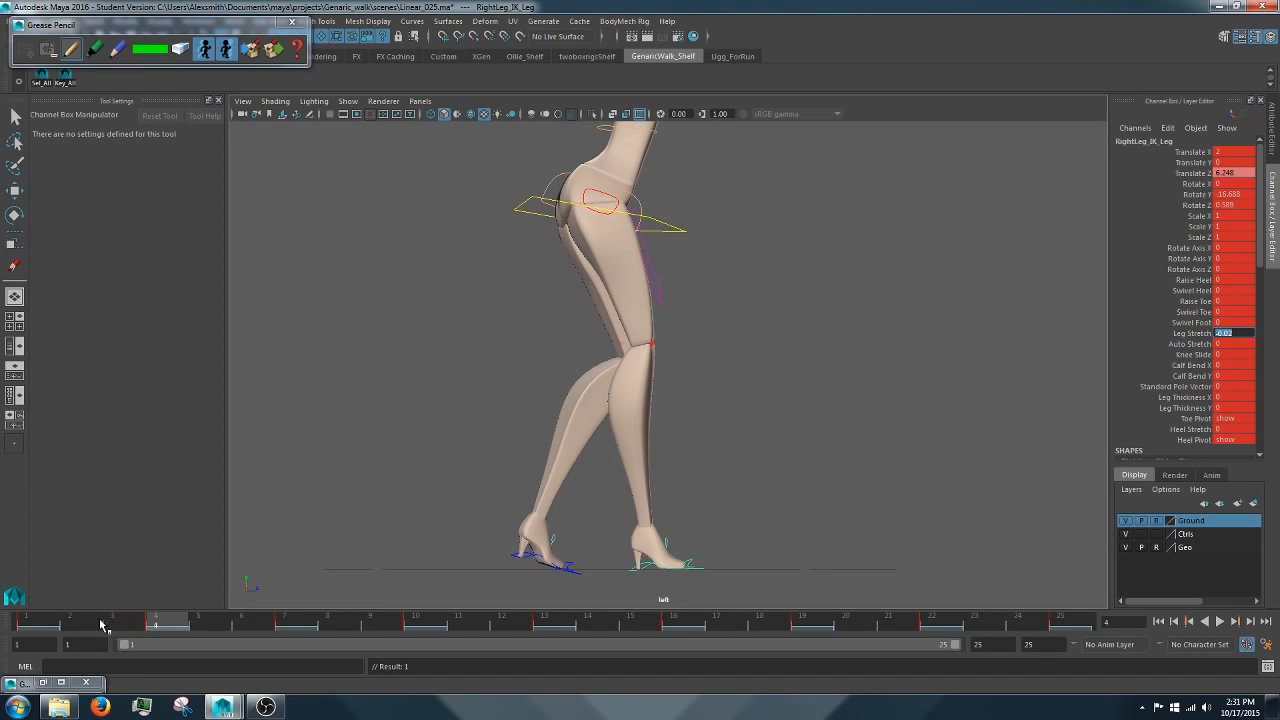
Step: Shorten the playback range to end at frame 24 and play the walk to check the loop
key(alt+v)
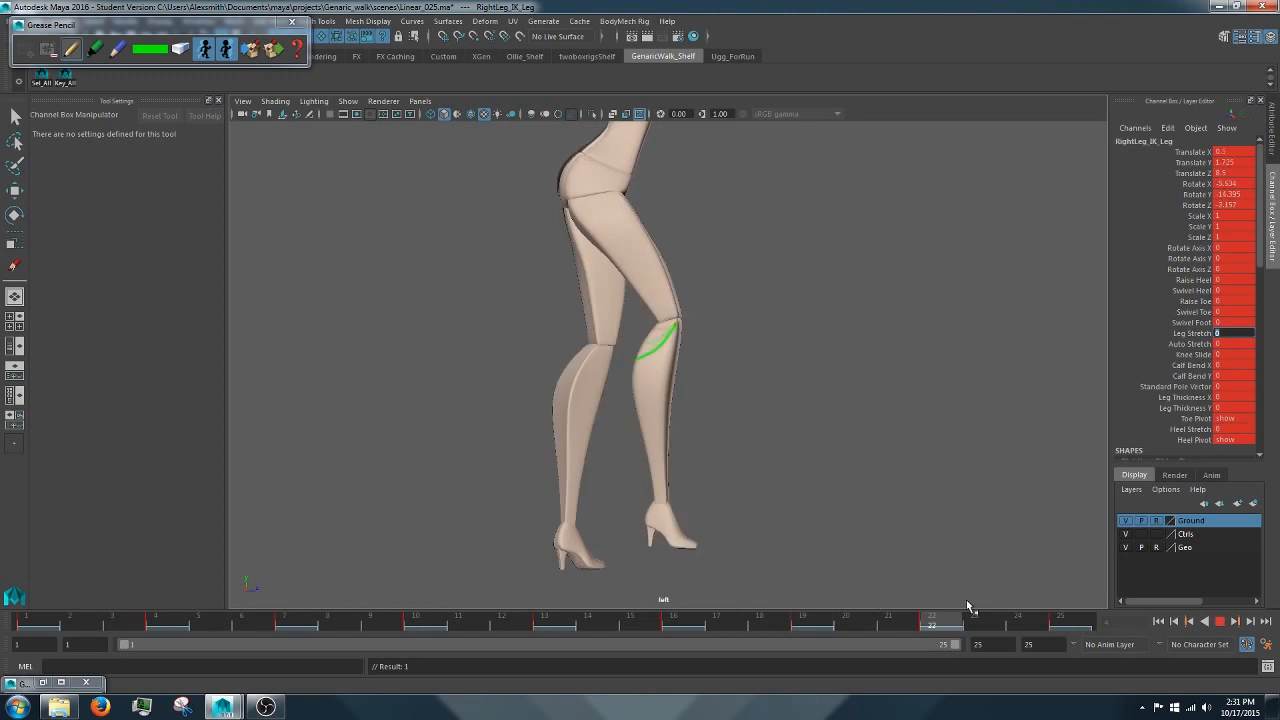
click(1220, 621)
drag(955, 646, 920, 645)
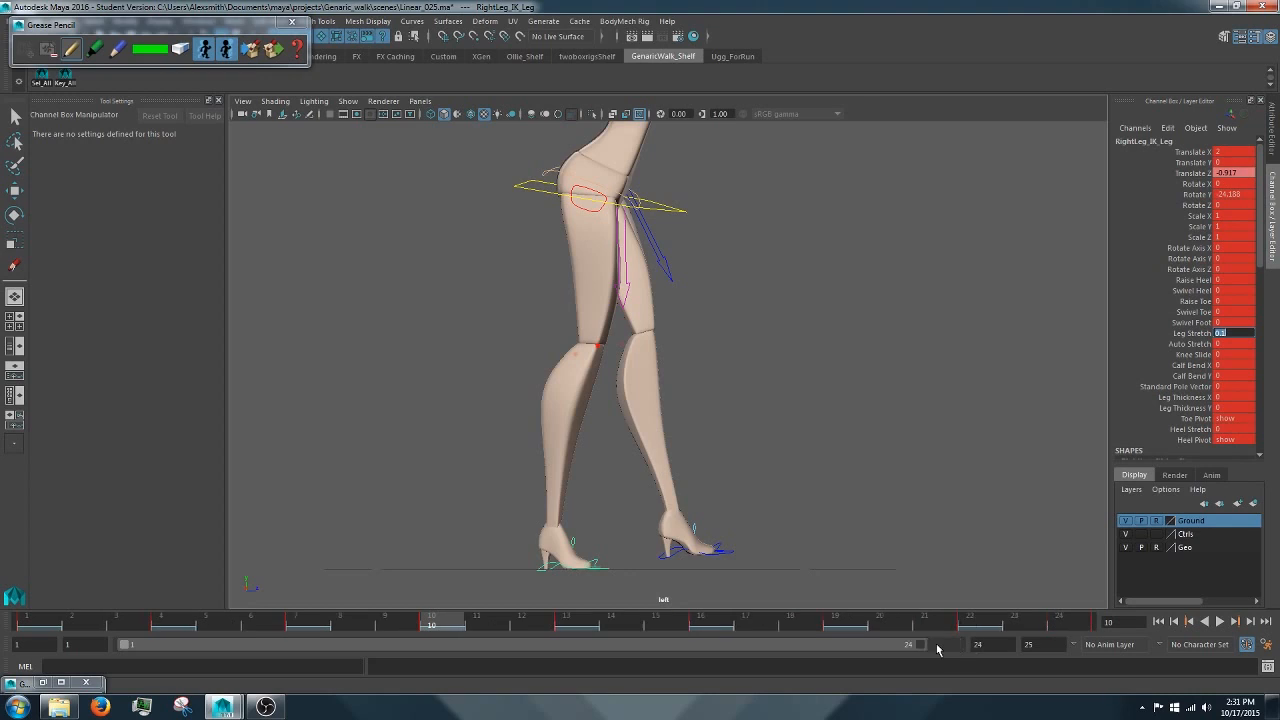
click(1220, 621)
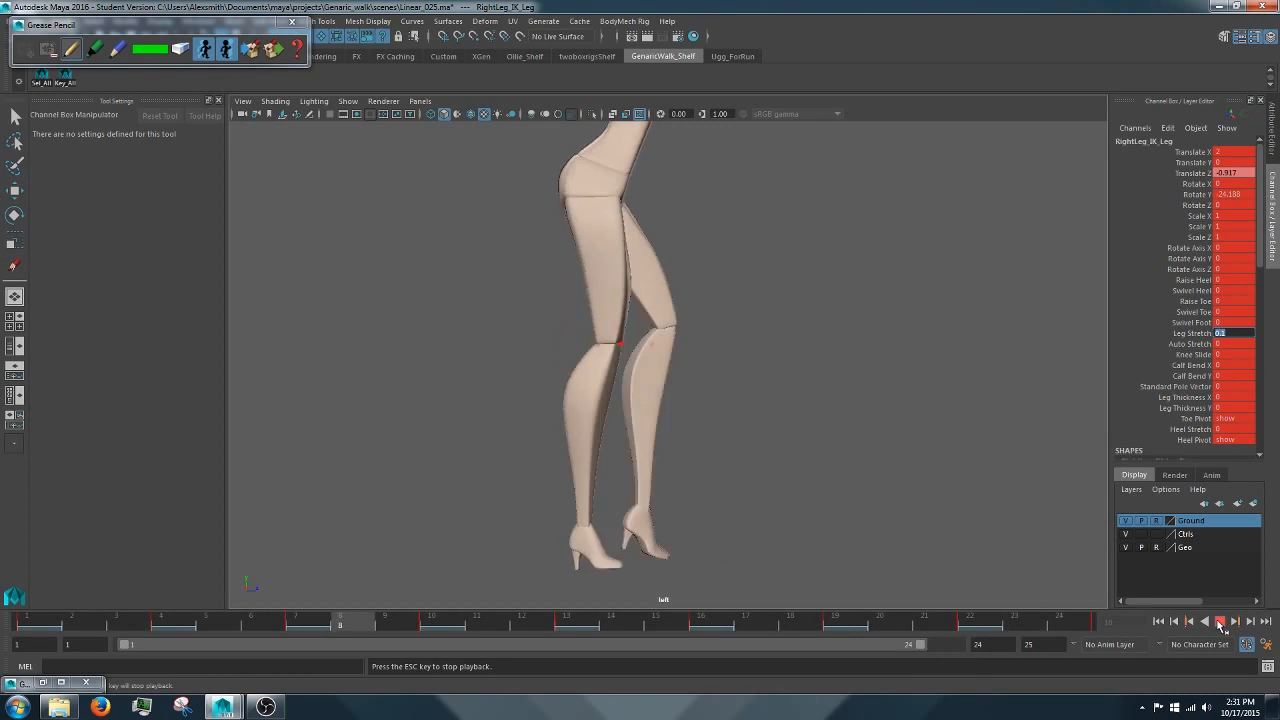
click(1220, 621)
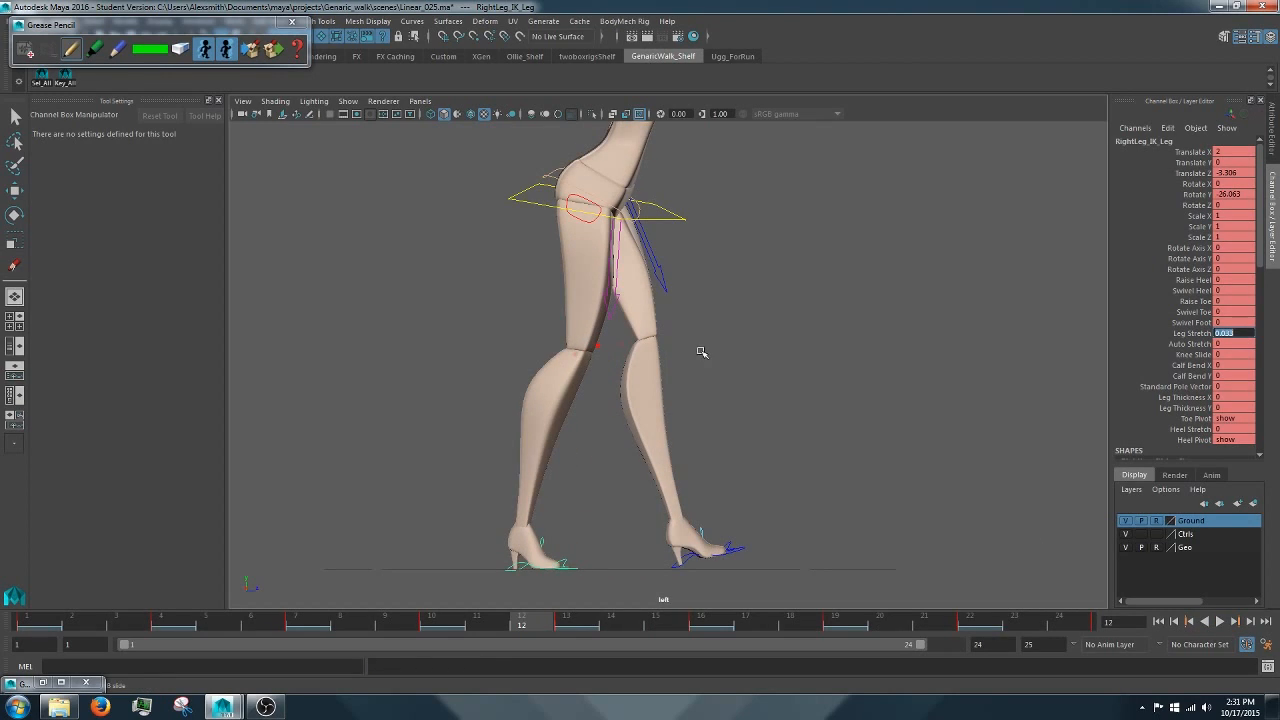
Step: Deselect the foot control and play the whole character's walk in the perspective view
click(766, 310)
key(w)
key(space)
drag(744, 326, 692, 402)
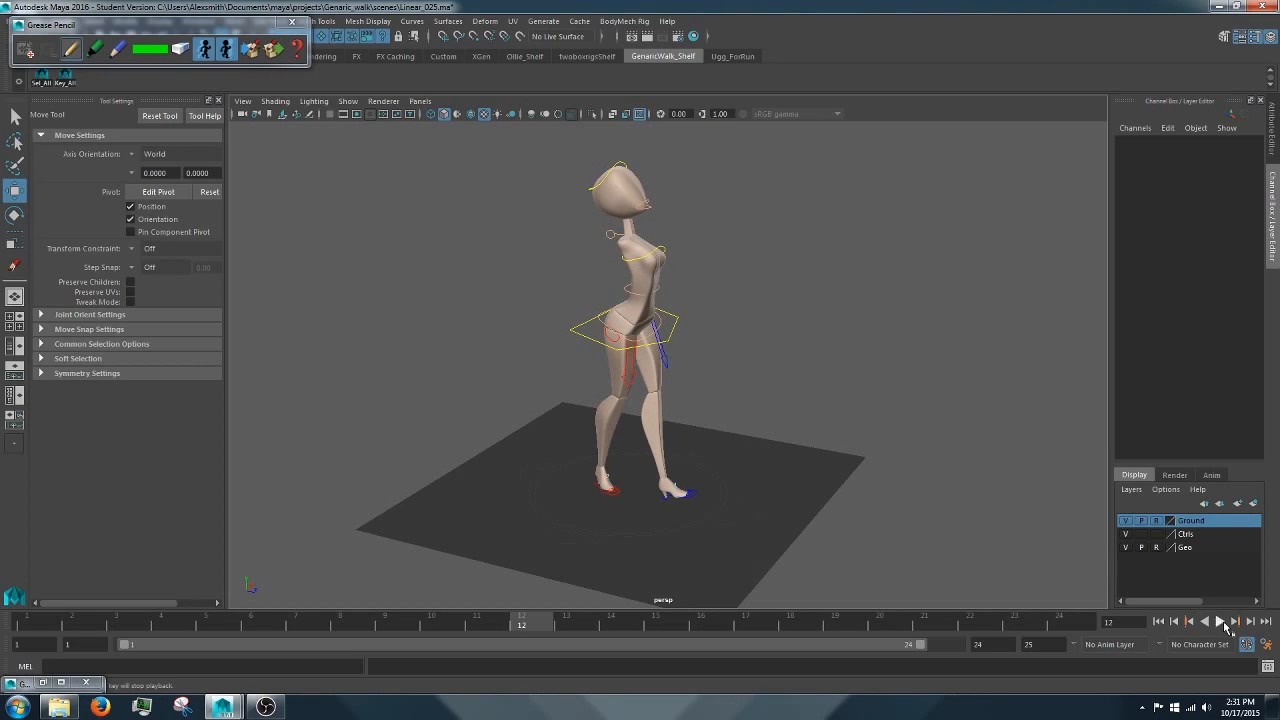
click(1221, 622)
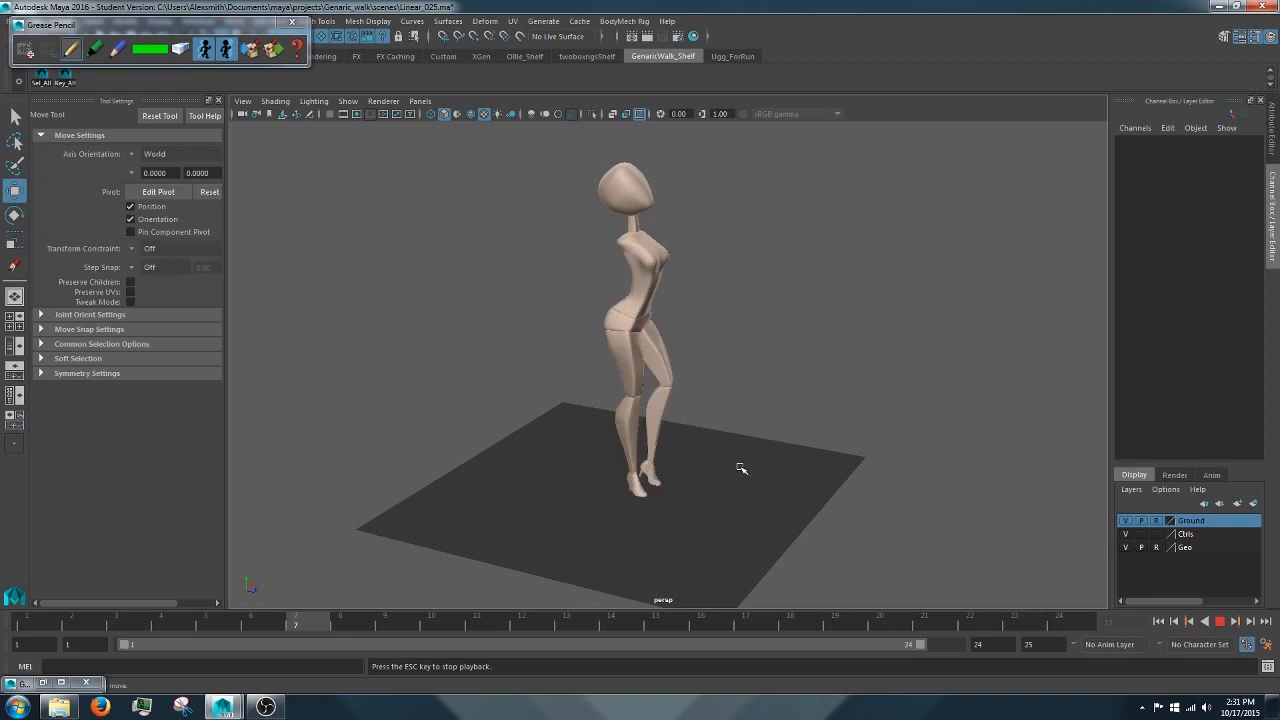
key(Escape)
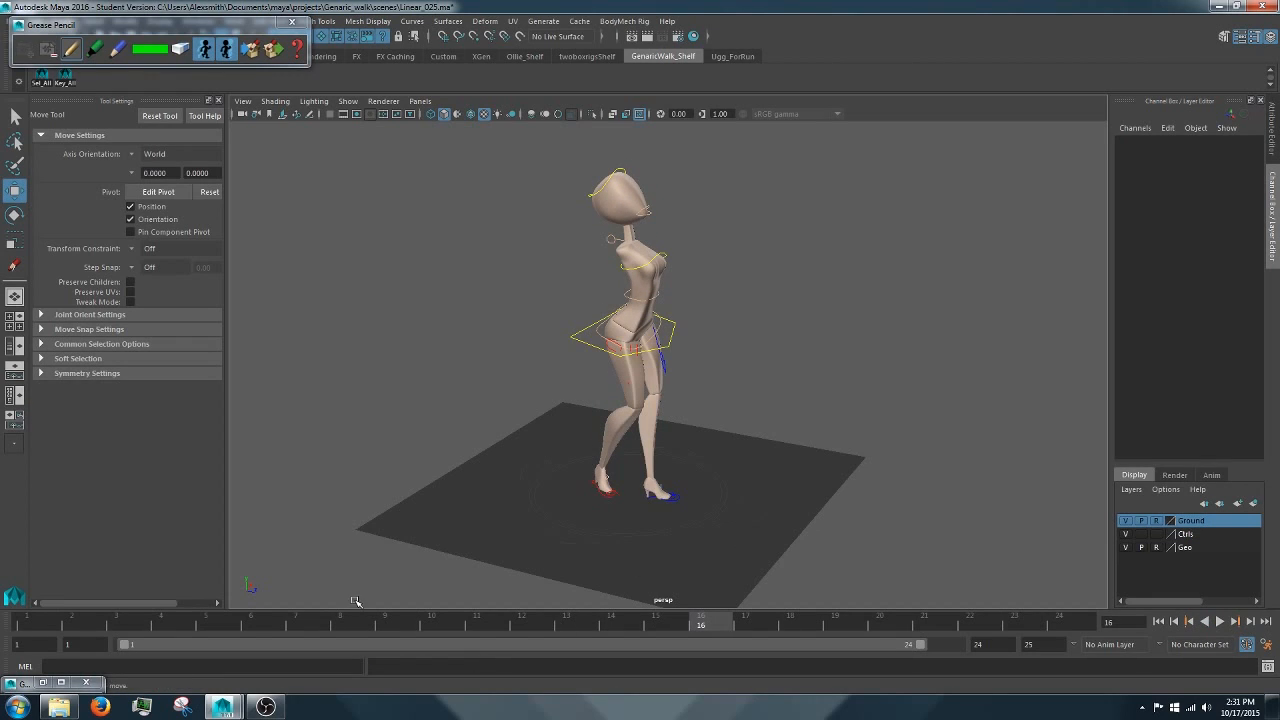
Step: Replay the walk several times from its first frames in the perspective view to examine the leg motion
click(90, 624)
key(alt+v)
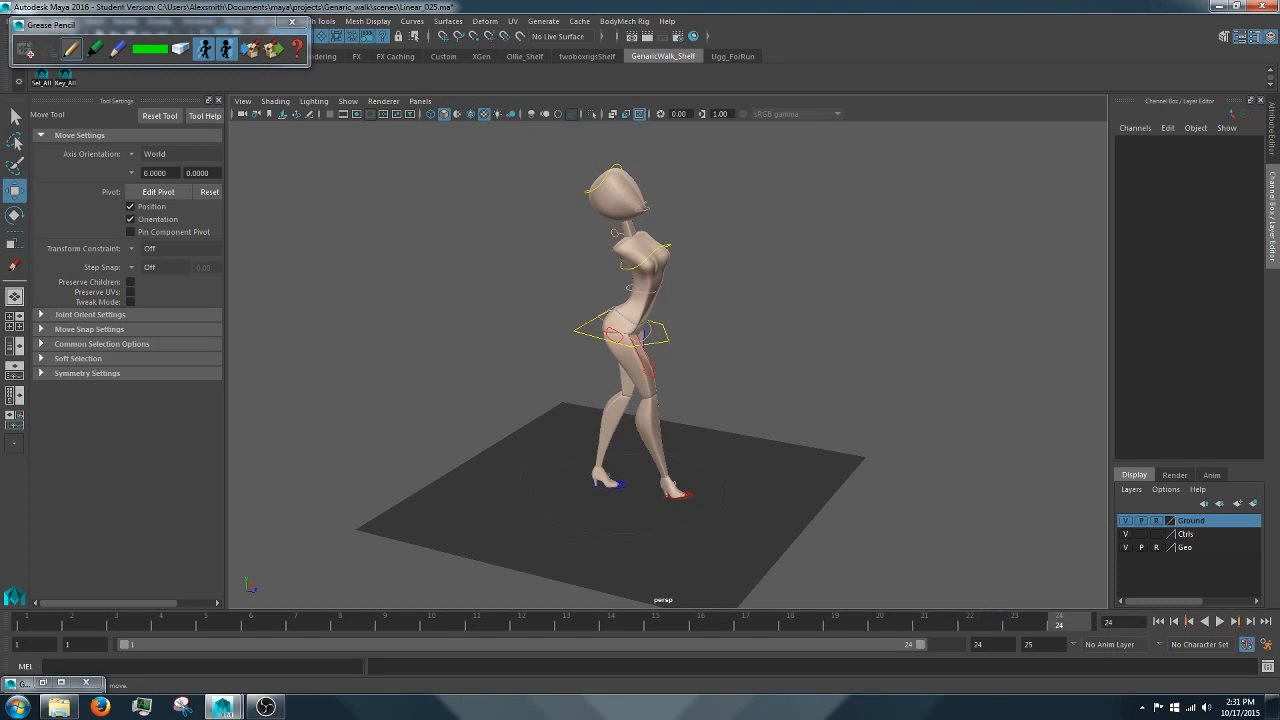
click(35, 626)
key(alt+v)
click(42, 628)
key(alt+v)
click(33, 622)
key(alt+v)
click(1220, 622)
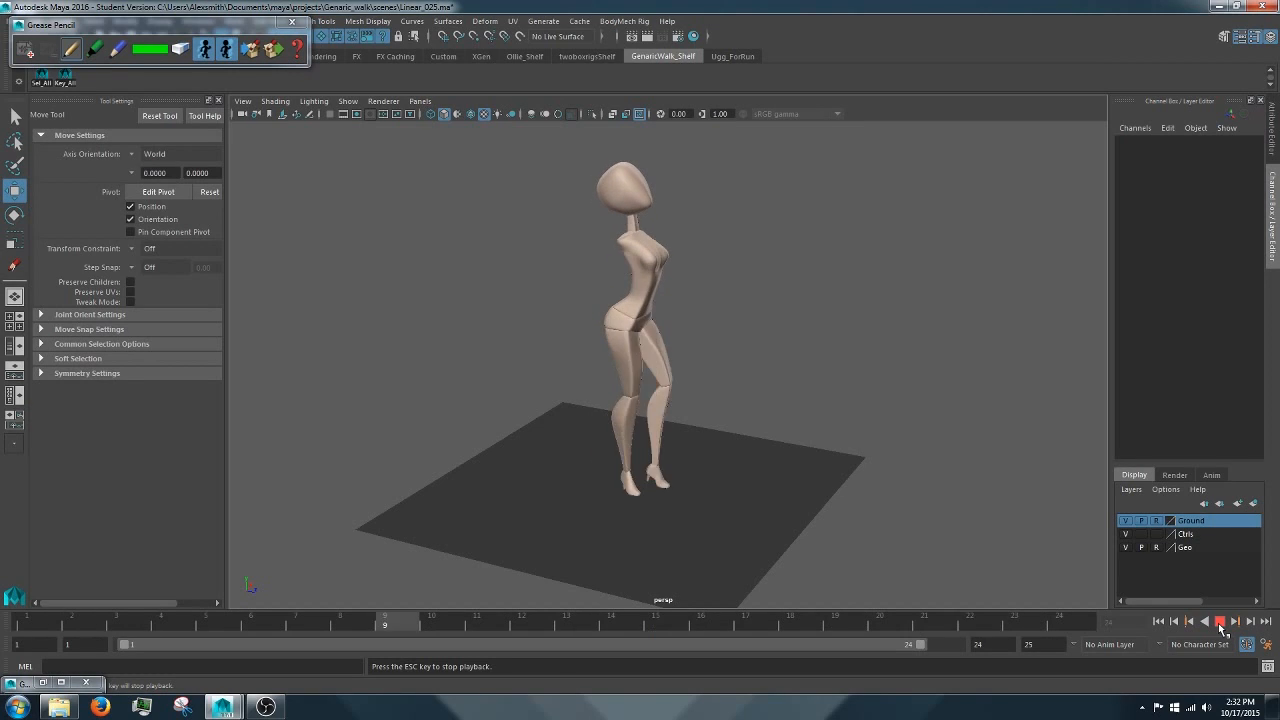
click(1220, 622)
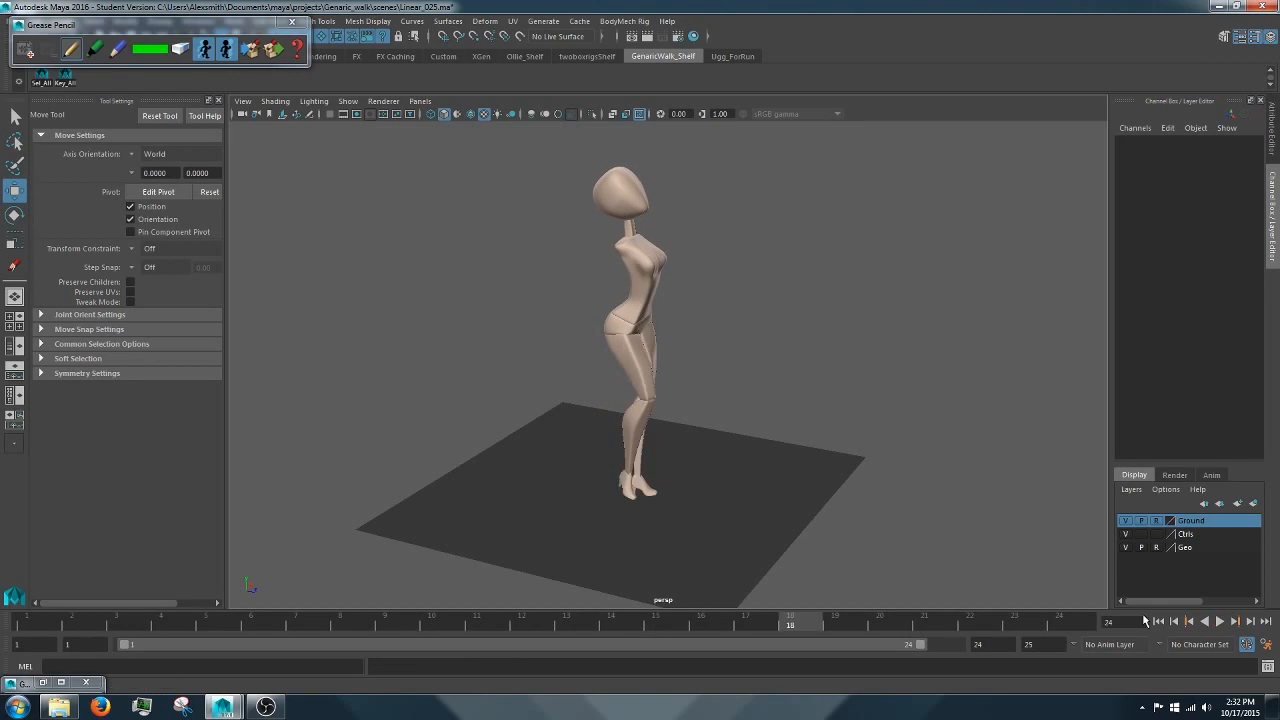
click(61, 622)
key(alt+v)
key(Escape)
Step: Set the Time Slider playback speed to Half [12 fps] and save the preferences
click(1275, 645)
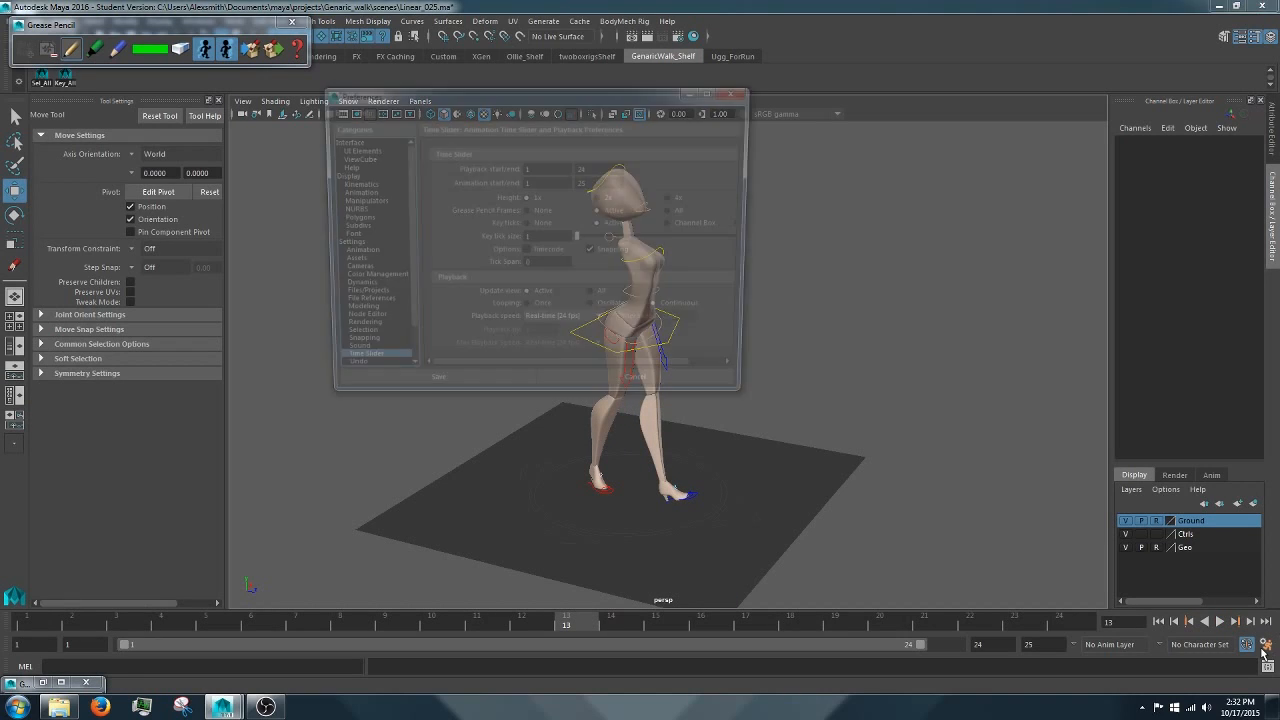
click(603, 325)
click(579, 368)
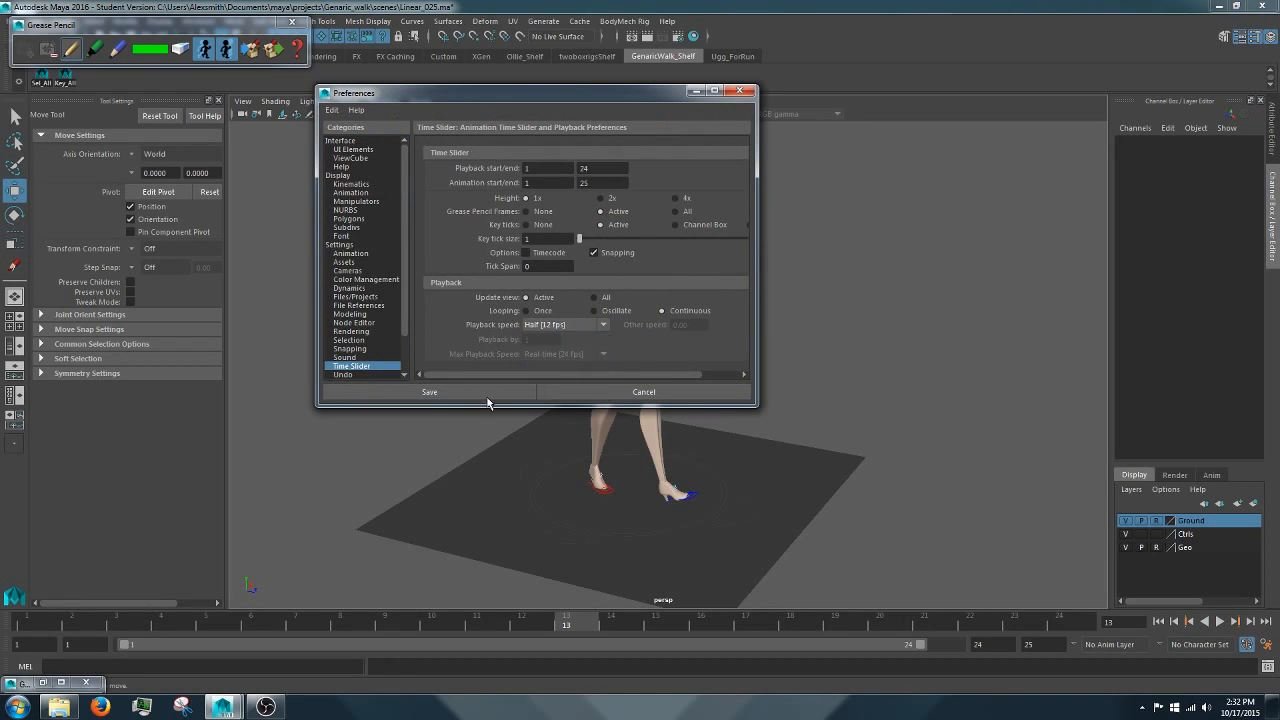
click(486, 393)
Step: Play the walk at half speed and examine the legs close up from the character's side
click(1219, 621)
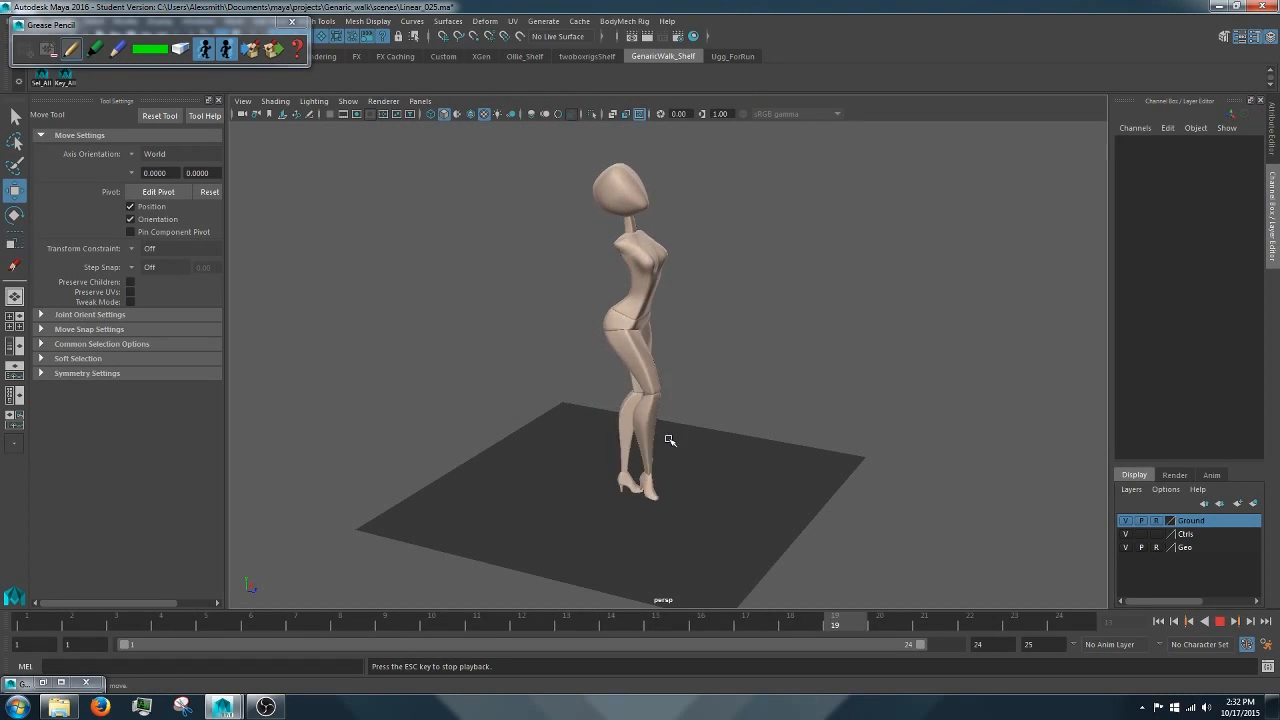
alt+drag(669, 465, 768, 390)
alt+right_drag(768, 390, 869, 437)
alt+drag(869, 437, 784, 429)
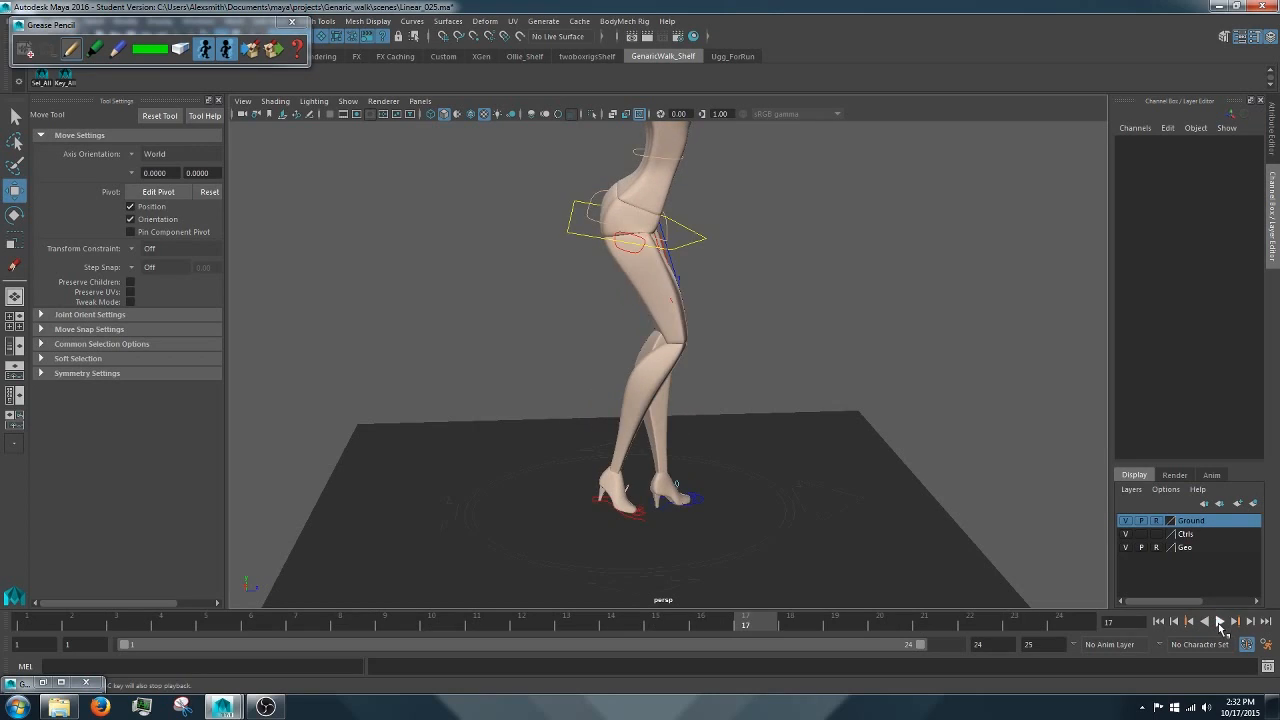
click(1220, 621)
Step: Scrub between frames 1 and 4 with the knees close up to examine the right knee's movement
click(36, 628)
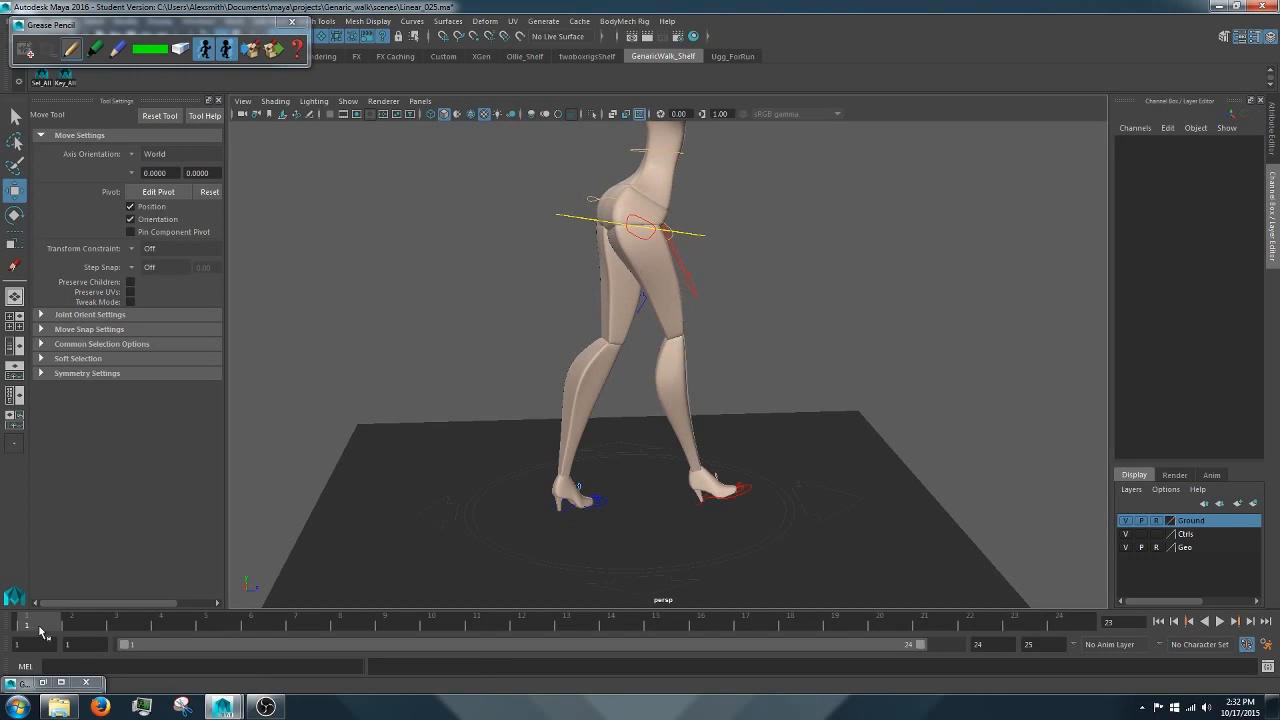
click(96, 625)
mouse_move(133, 623)
mouse_down()
mouse_move(88, 624)
mouse_move(119, 625)
mouse_up()
alt+right_drag(560, 382, 724, 396)
drag(50, 620, 84, 627)
drag(192, 628, 210, 641)
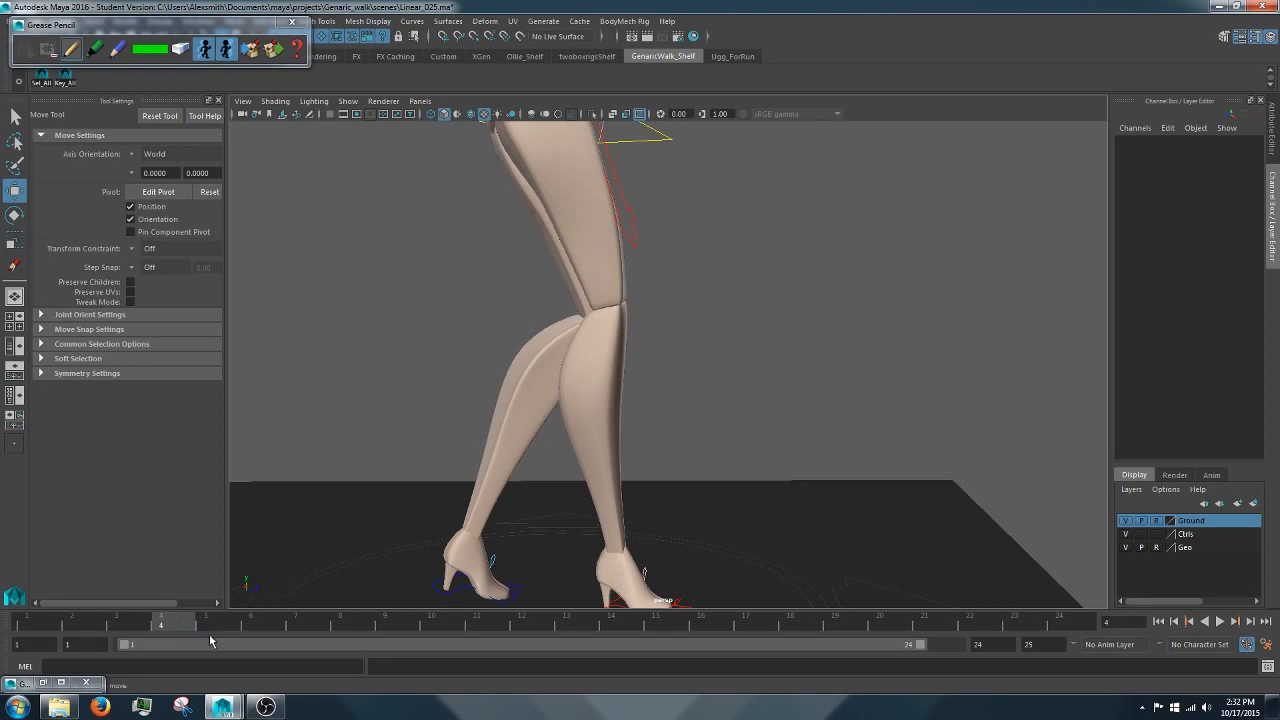
Step: Lower the right foot IK control's Leg Stretch on frame 4 to -0.03, then -0.04, and compare the knee with frames 1 and 2
click(676, 546)
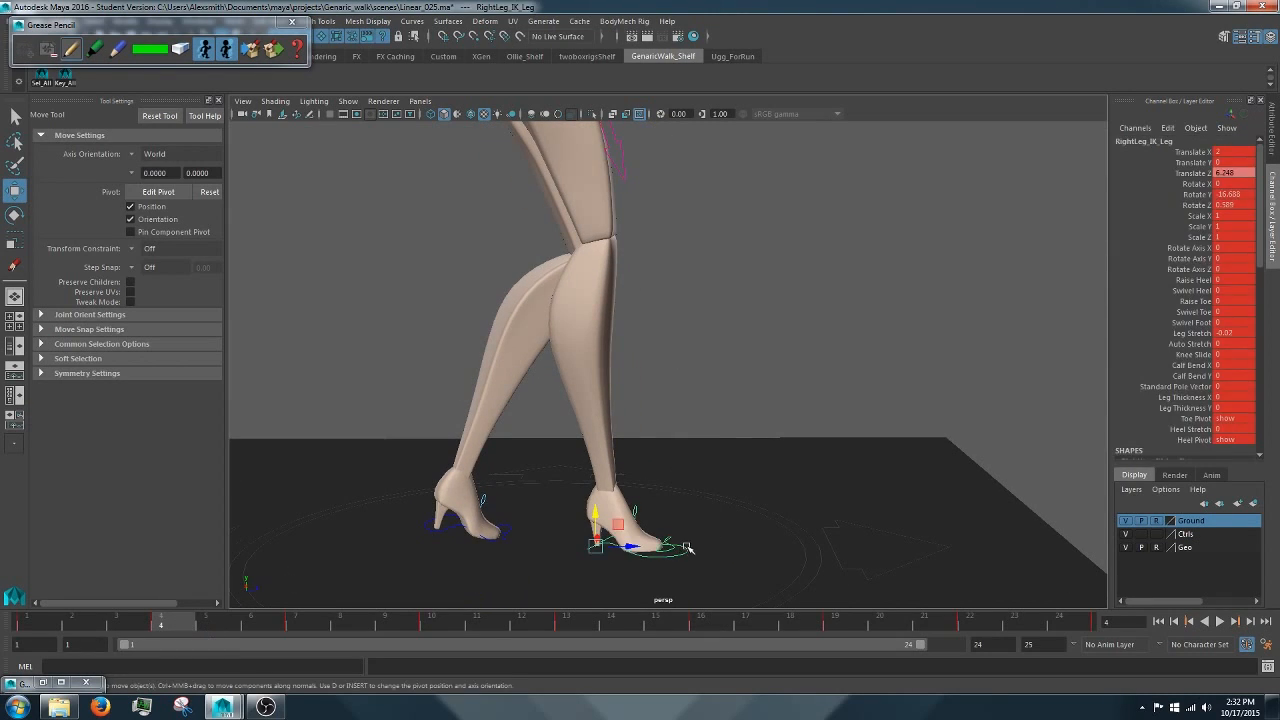
alt+drag(718, 478, 727, 428)
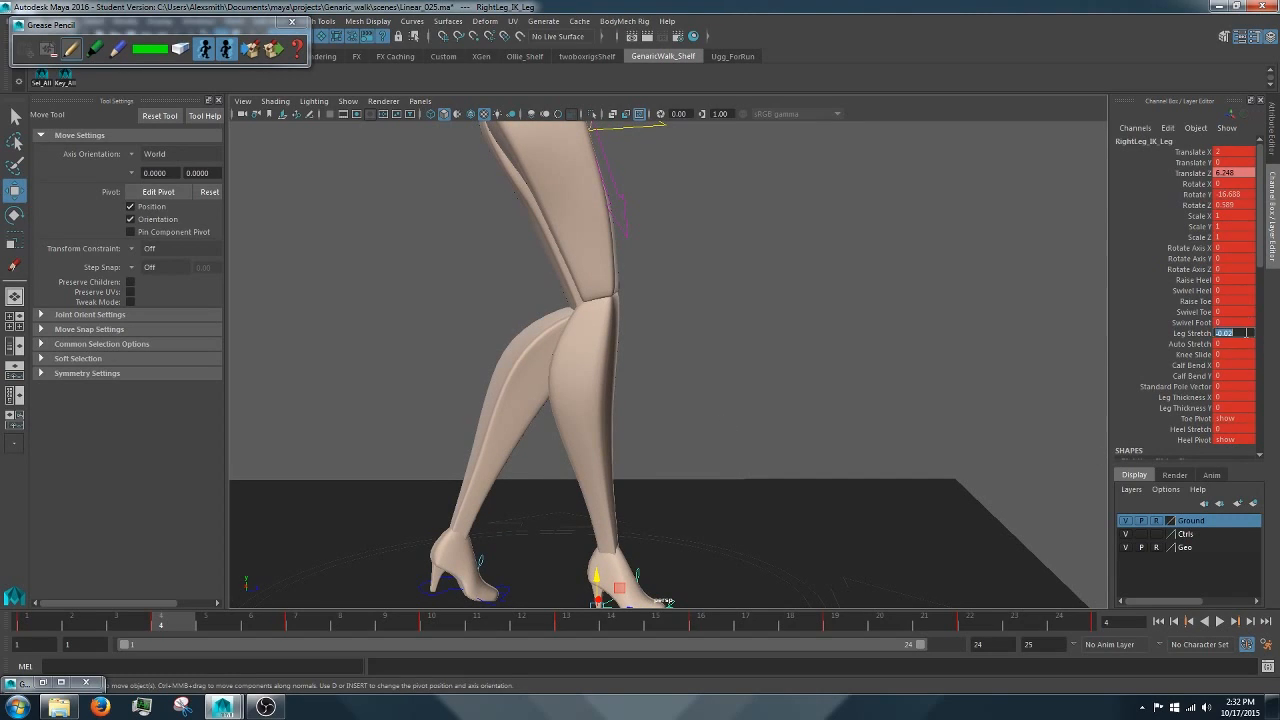
key(Return)
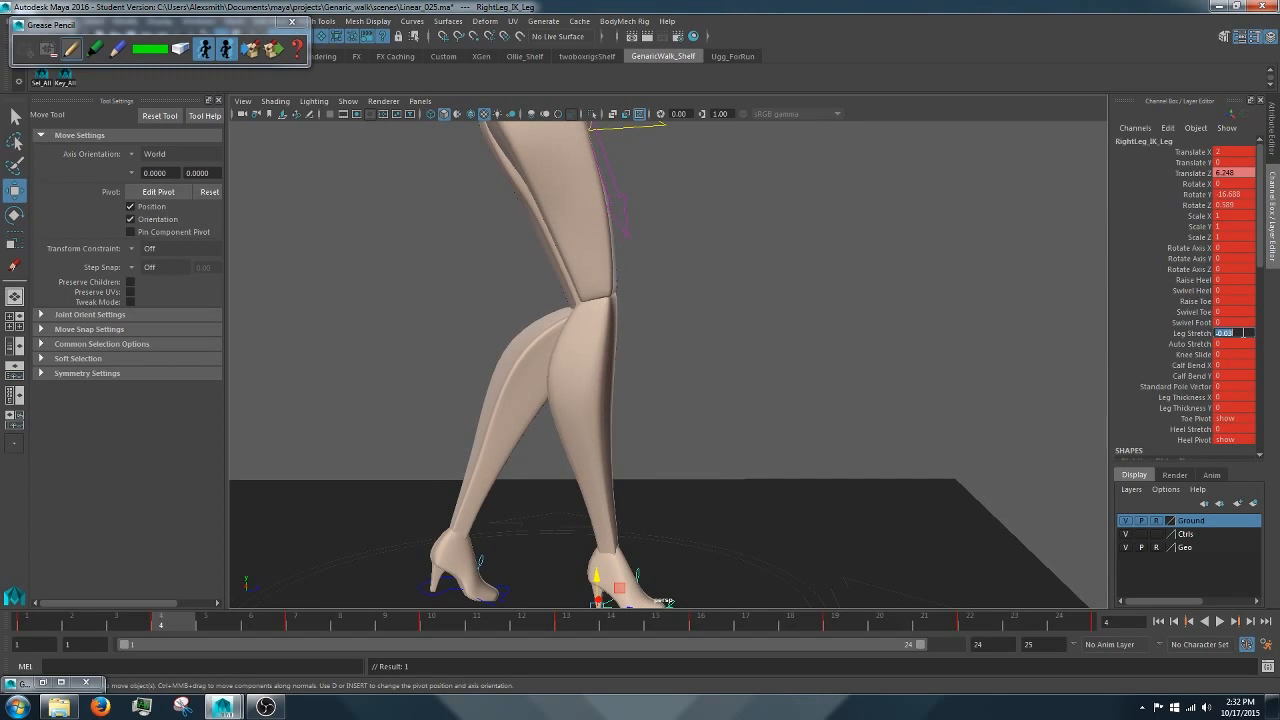
drag(99, 627, 152, 619)
key(Return)
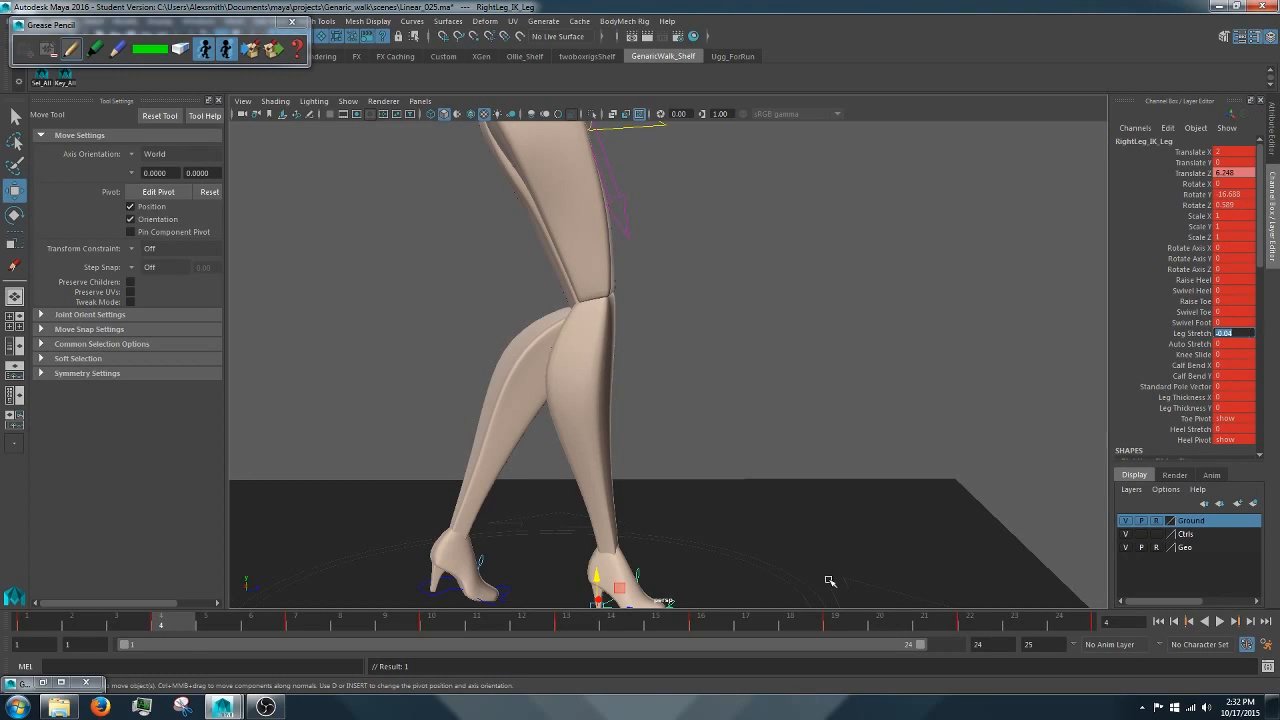
click(84, 624)
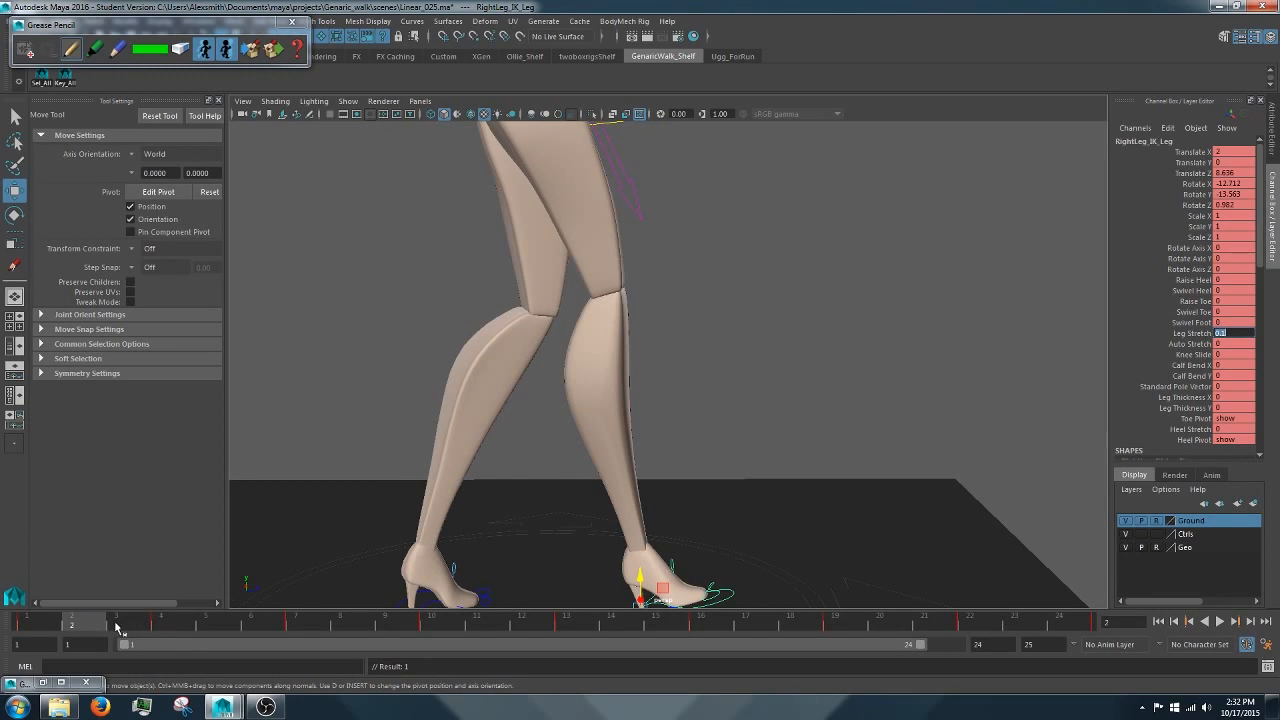
click(55, 632)
click(87, 630)
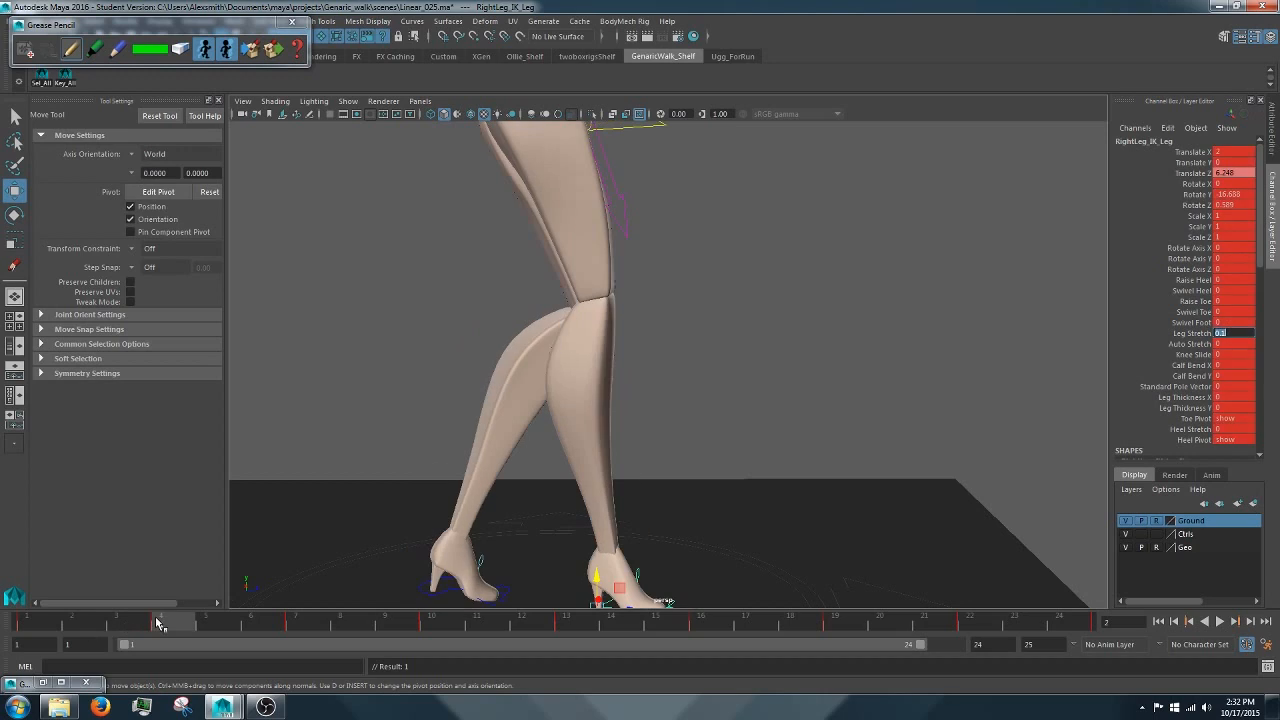
Step: Deselect the foot control and play the walk with the whole character in the perspective view
alt+middle_drag(676, 291, 741, 294)
alt+right_drag(741, 294, 440, 235)
alt+drag(614, 331, 763, 314)
click(773, 461)
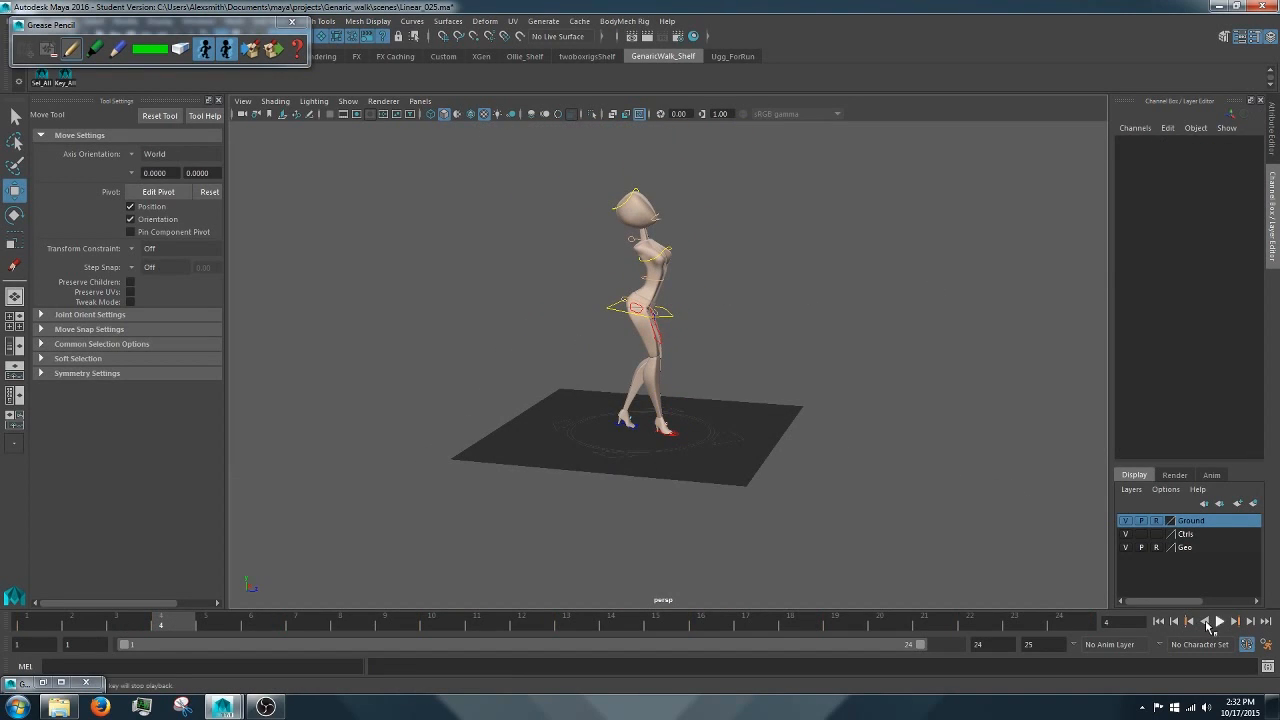
click(1219, 621)
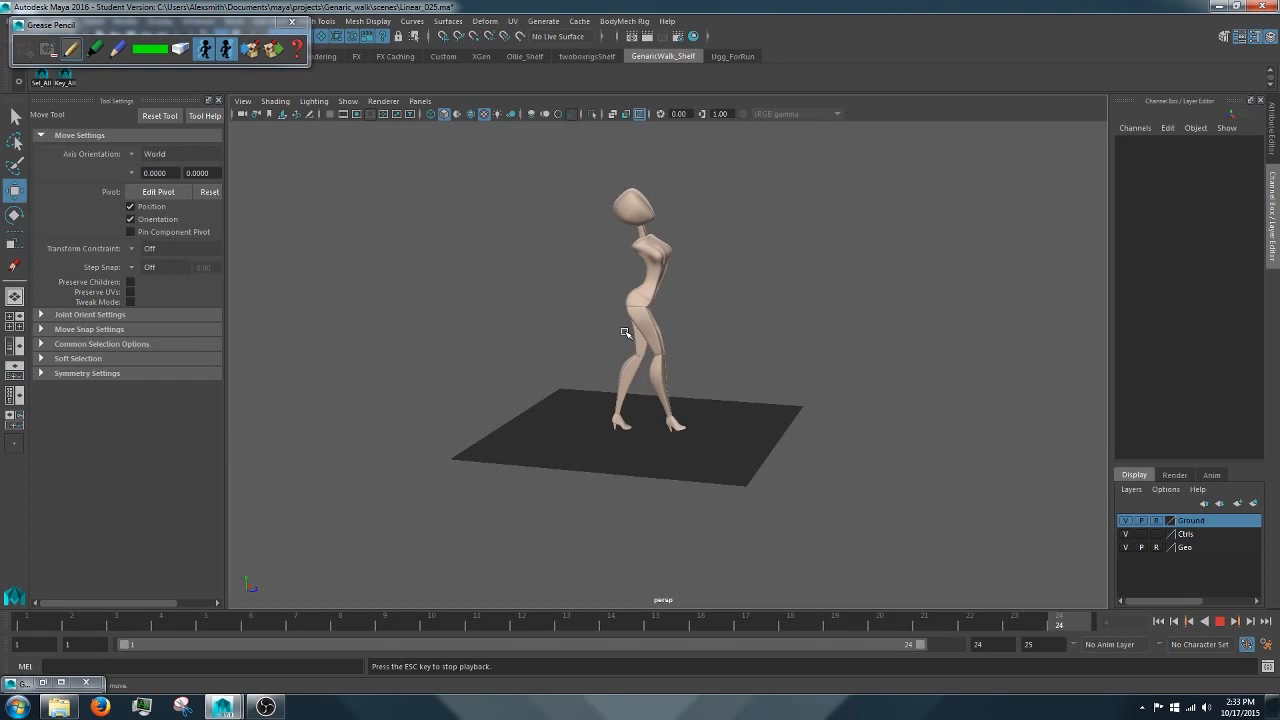
click(1220, 621)
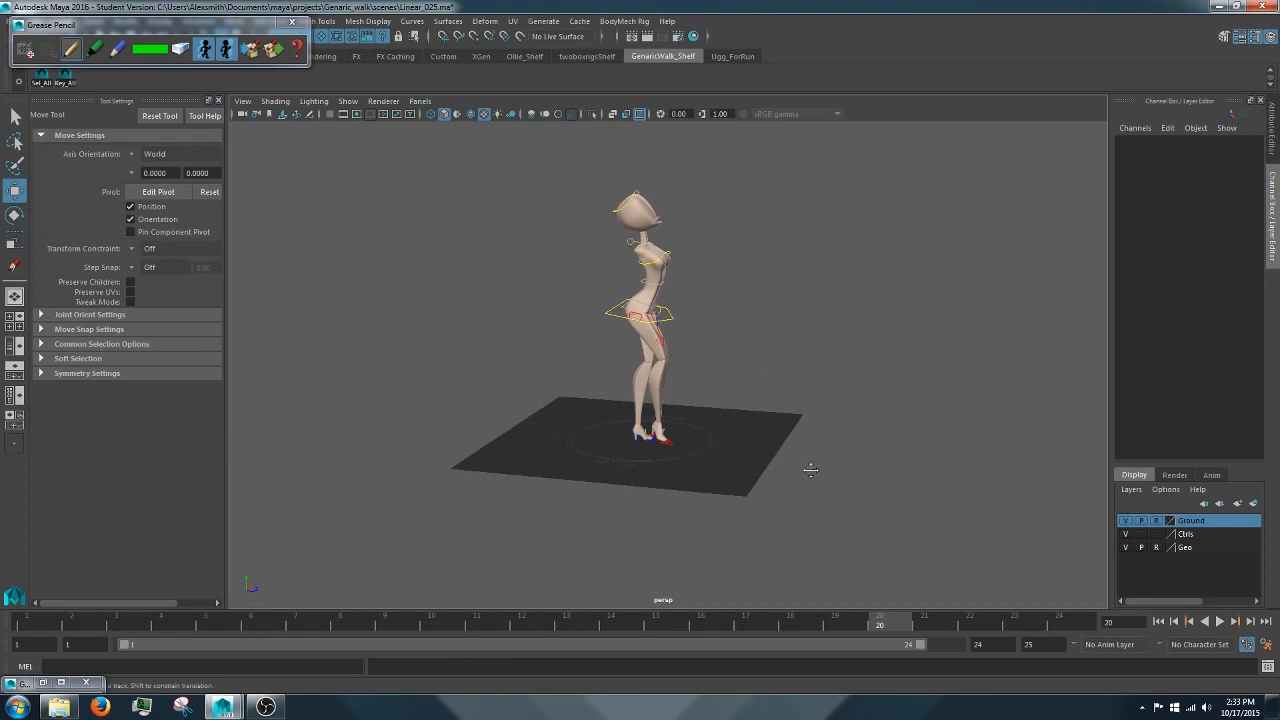
Step: Return to the left view and scrub and play the walk from frame 1 to check the knee against the drawn marks
alt+drag(811, 470, 699, 414)
alt+right_drag(699, 414, 869, 440)
alt+drag(869, 440, 854, 442)
alt+right_drag(854, 442, 722, 471)
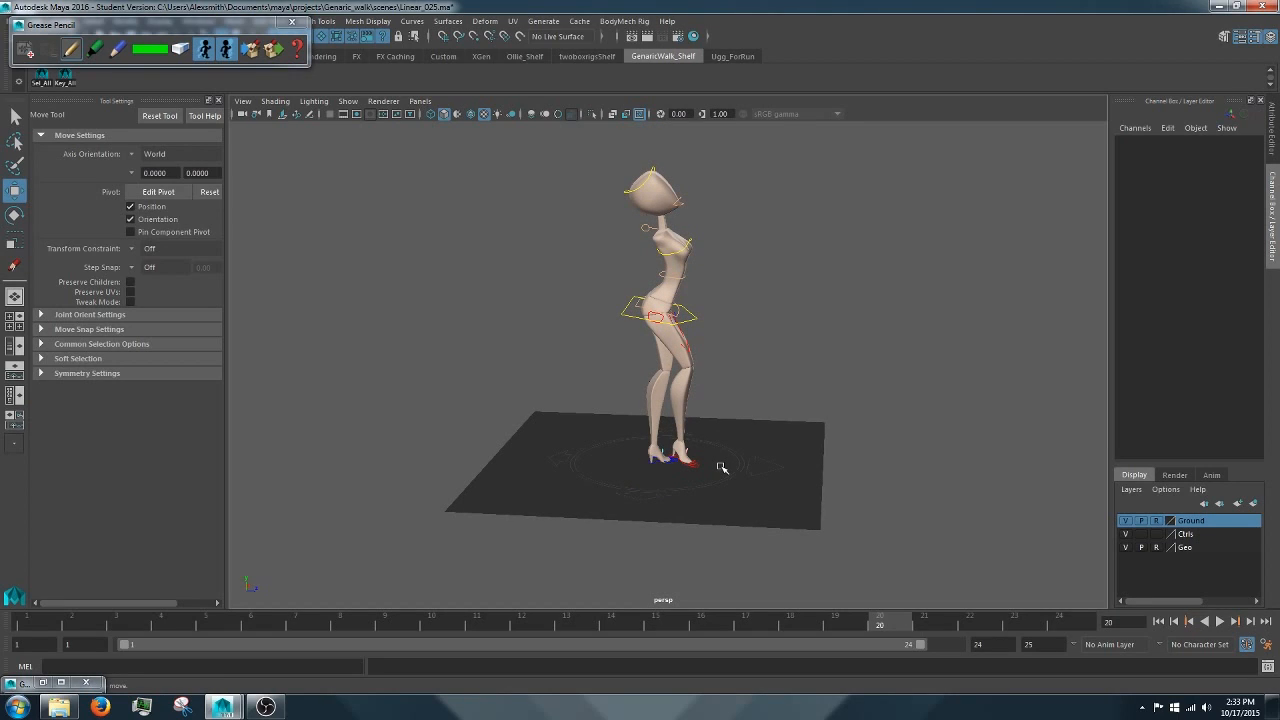
key(space)
click(771, 366)
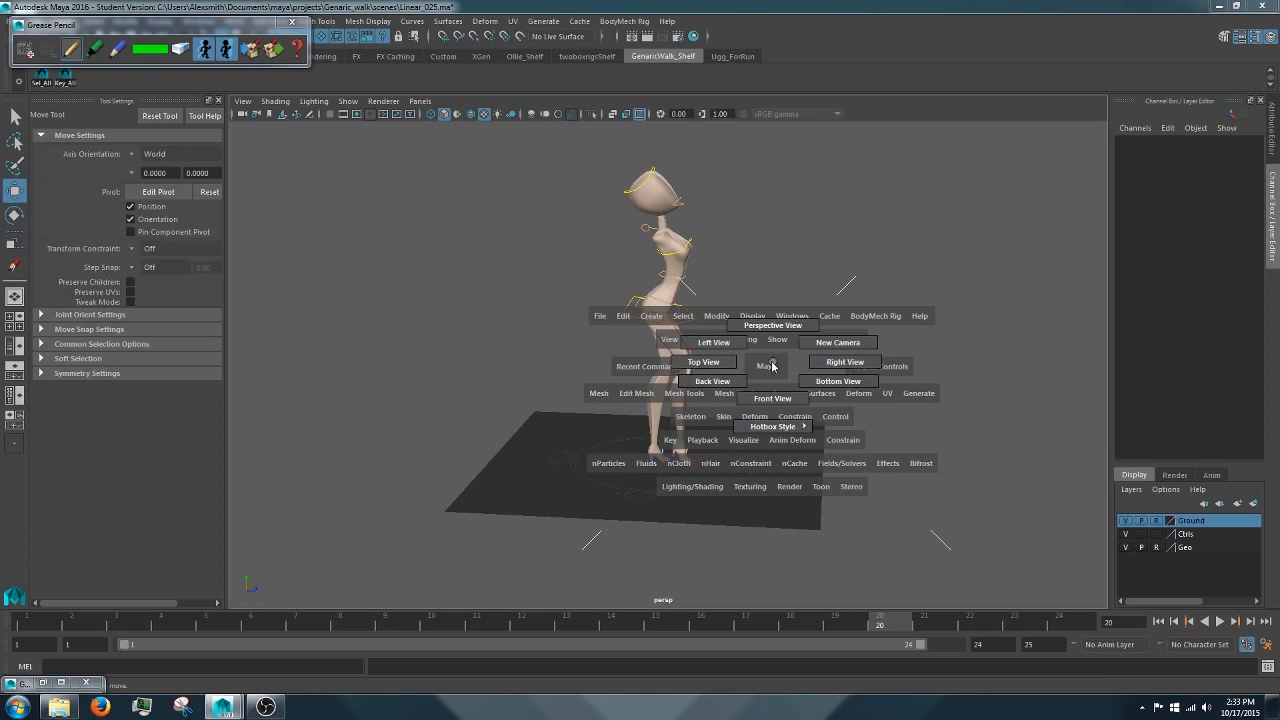
mouse_move(728, 355)
mouse_down()
mouse_move(715, 344)
mouse_move(770, 326)
mouse_move(713, 343)
mouse_up()
mouse_move(872, 622)
mouse_down()
mouse_move(796, 622)
mouse_move(1058, 600)
mouse_up()
click(33, 624)
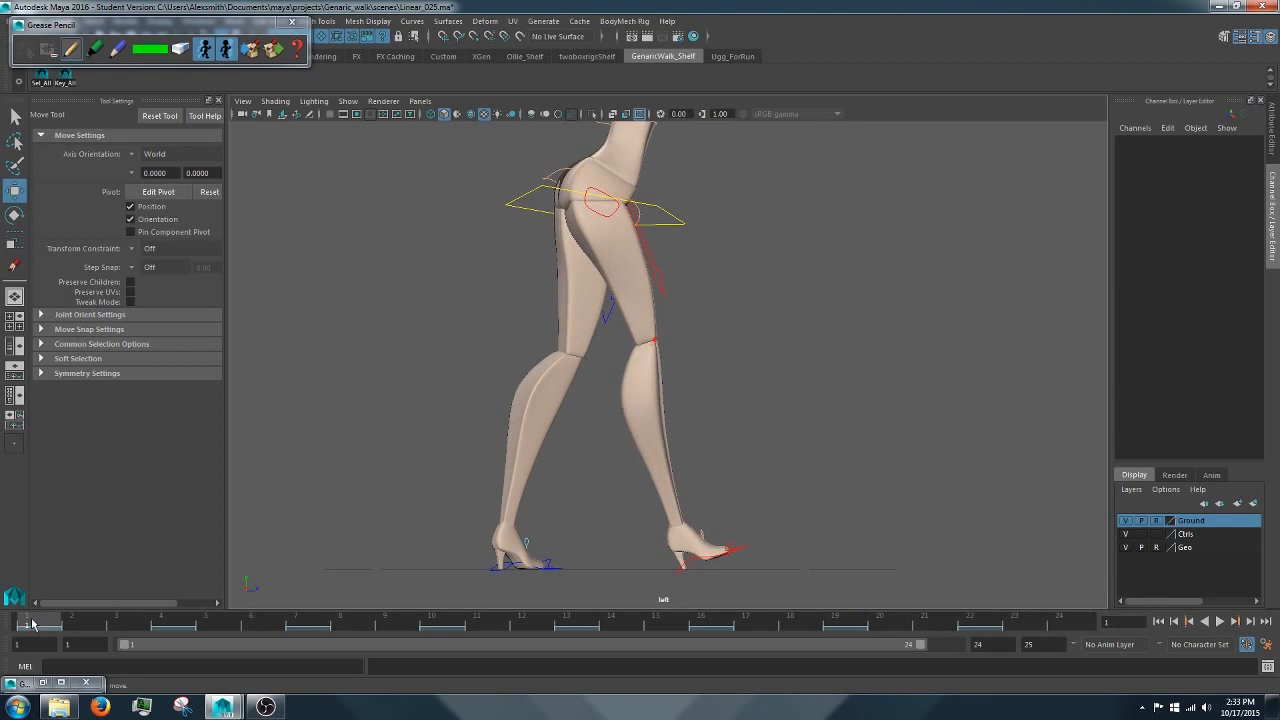
drag(33, 624, 1166, 586)
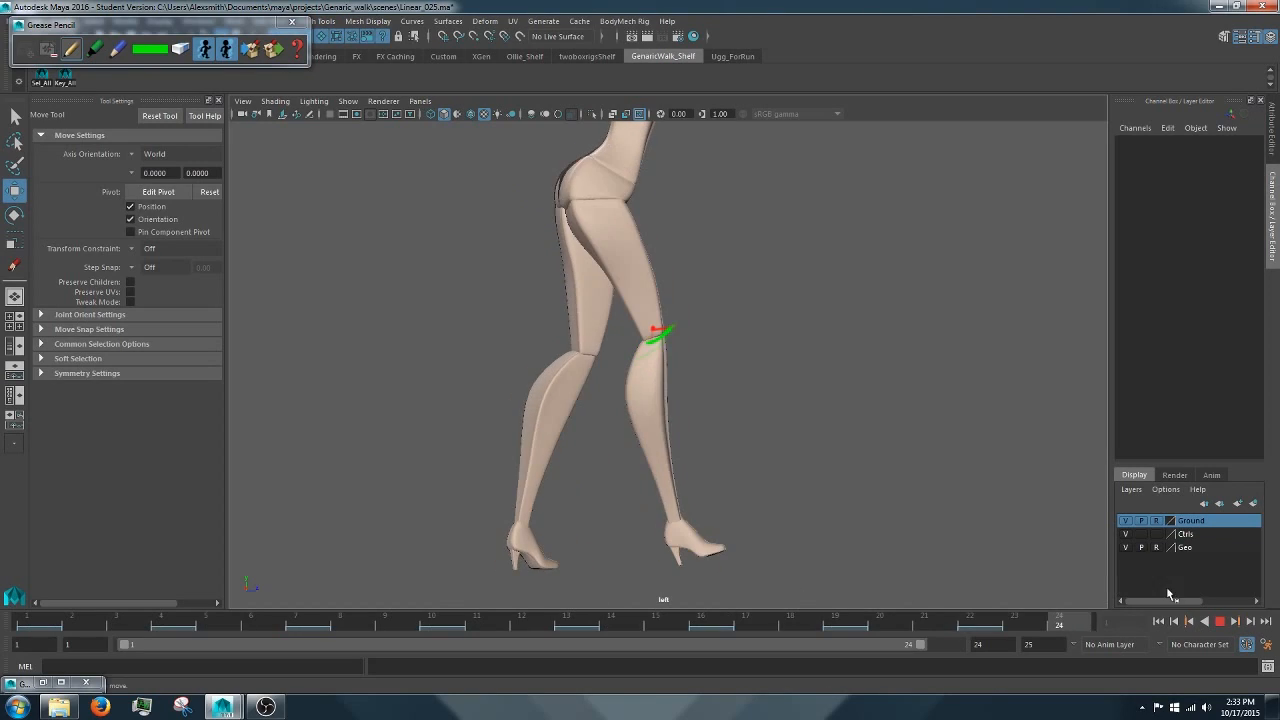